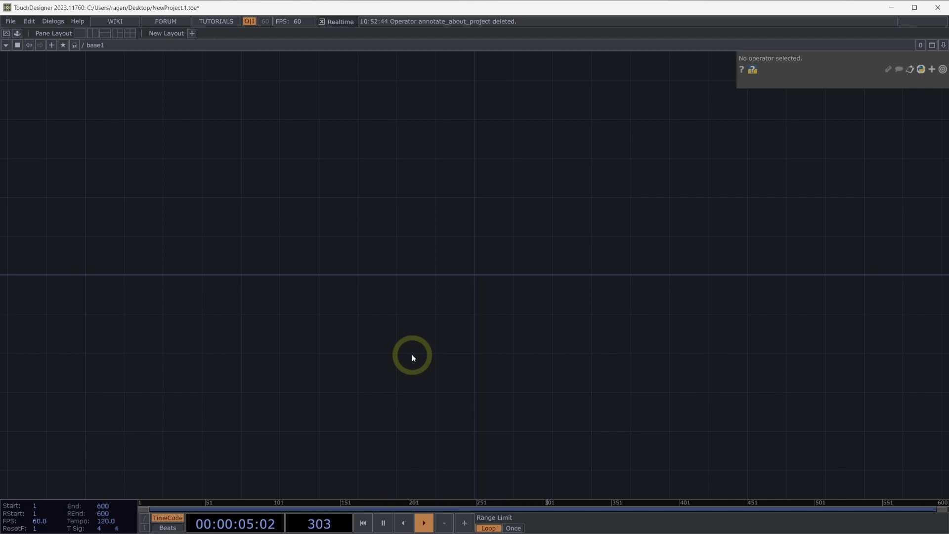
# Add a Box SOP to the empty network and frame it in view
pyautogui.press('Tab')
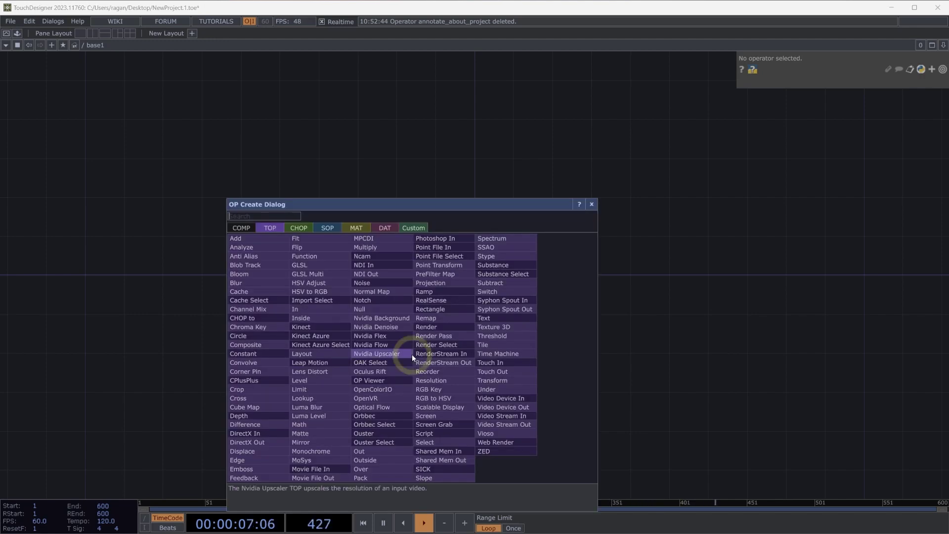
pyautogui.press('Tab')
pyautogui.press('Tab')
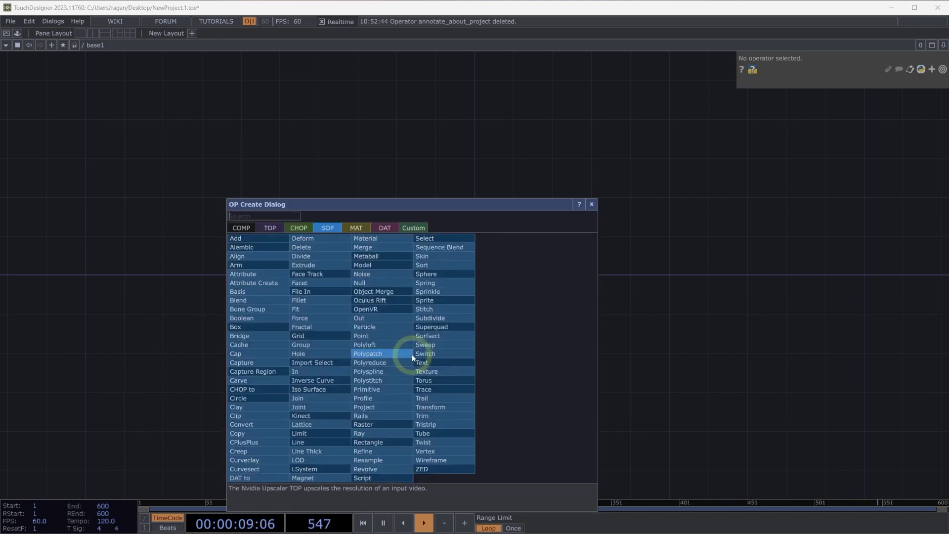
pyautogui.click(262, 328)
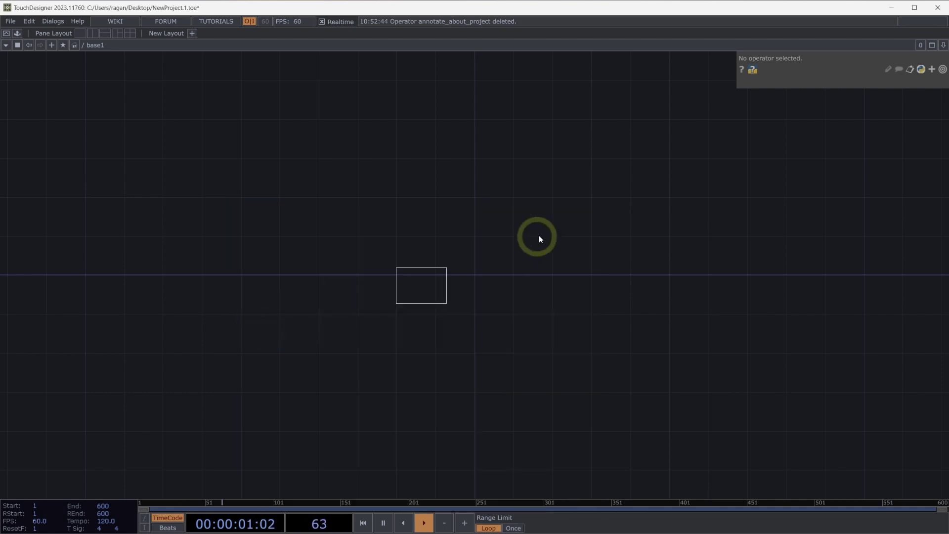
pyautogui.click(538, 238)
pyautogui.press('h')
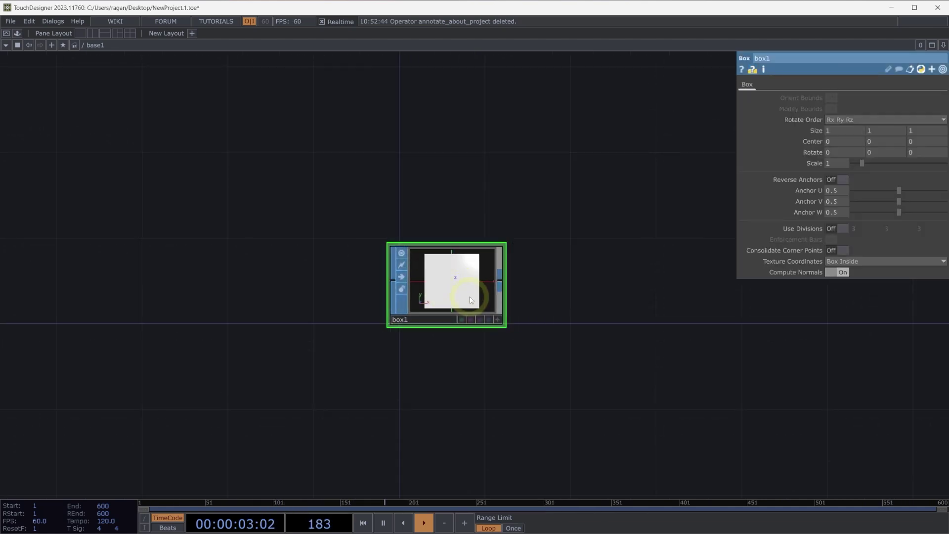
# Add a Geometry COMP beside the box, wired from the box's output
pyautogui.moveTo(502, 375); pyautogui.dragTo(398, 356)
pyautogui.rightClick(403, 264)
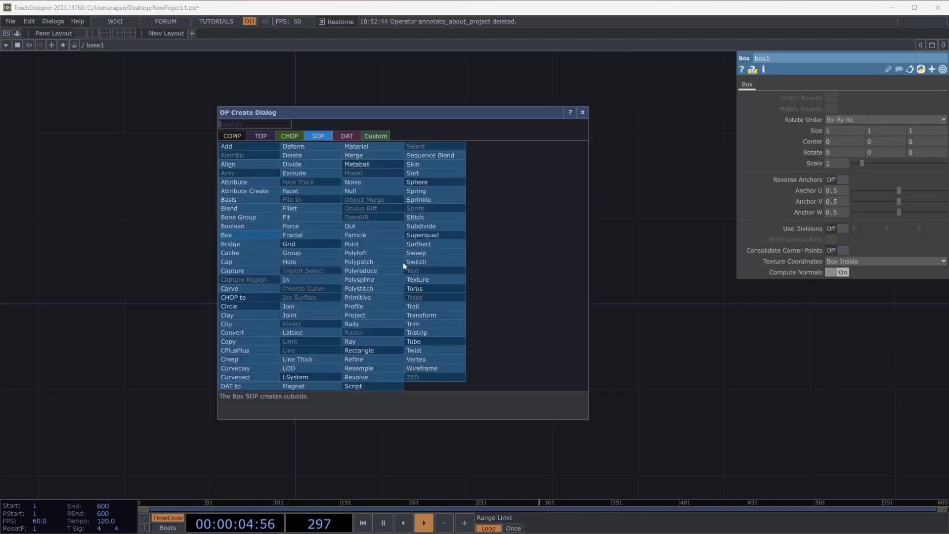
pyautogui.click(239, 136)
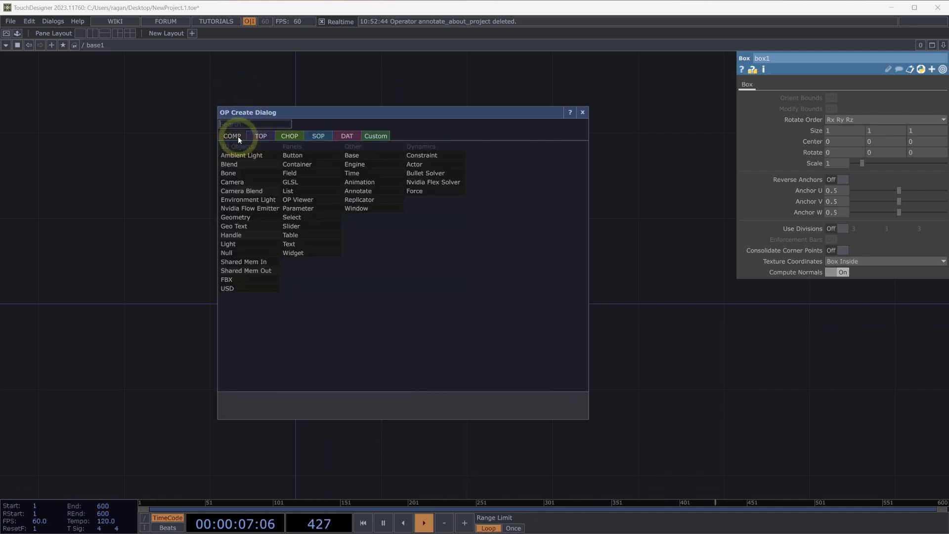
pyautogui.click(244, 218)
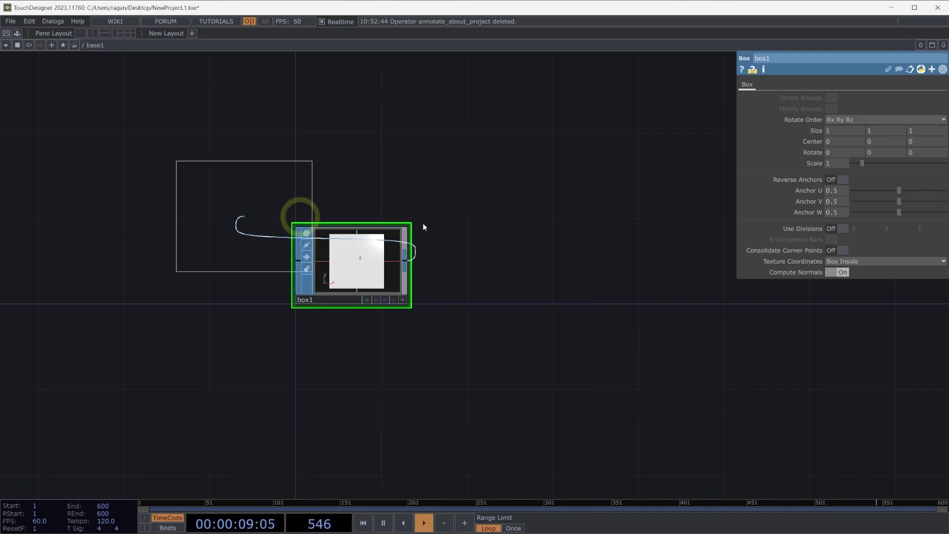
pyautogui.click(494, 226)
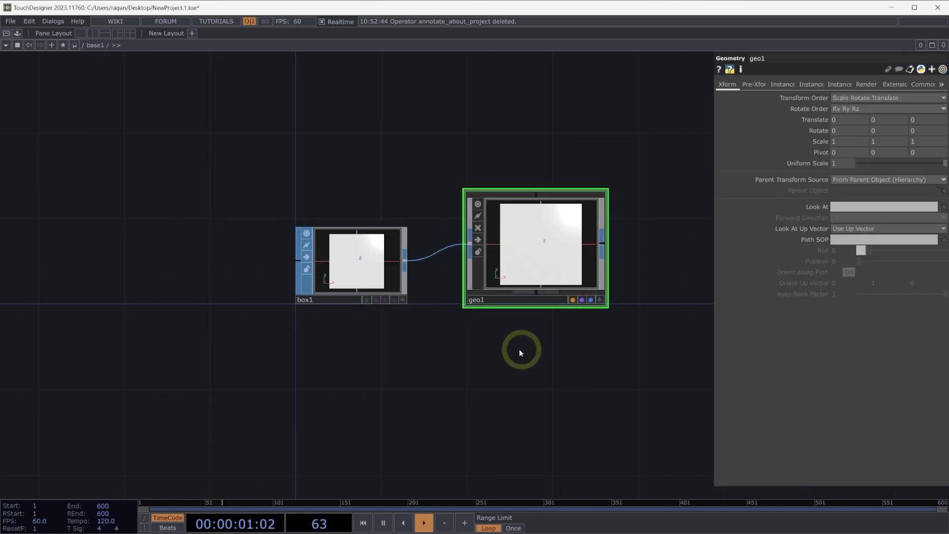
# Add a Table DAT to the network below the box operator
pyautogui.press('Tab')
pyautogui.write('tab')
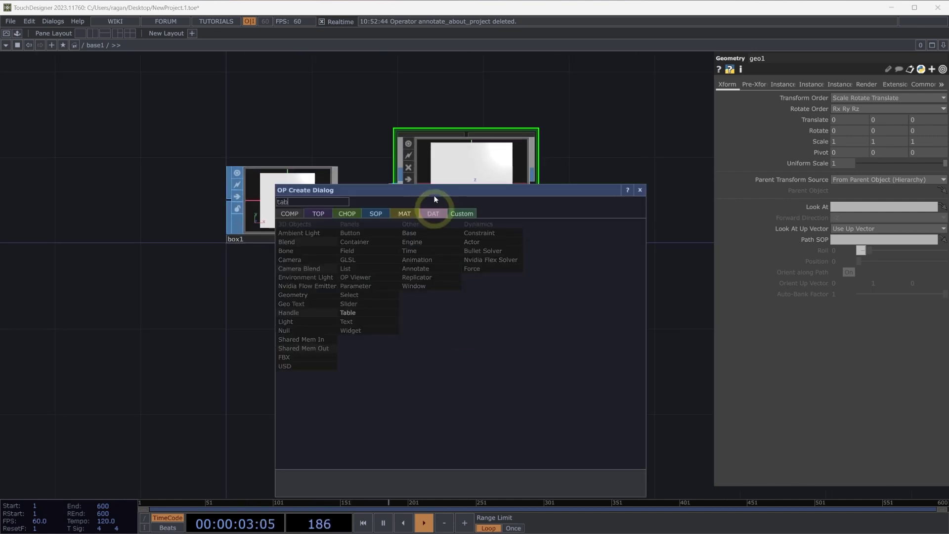
pyautogui.click(433, 214)
pyautogui.press('Escape')
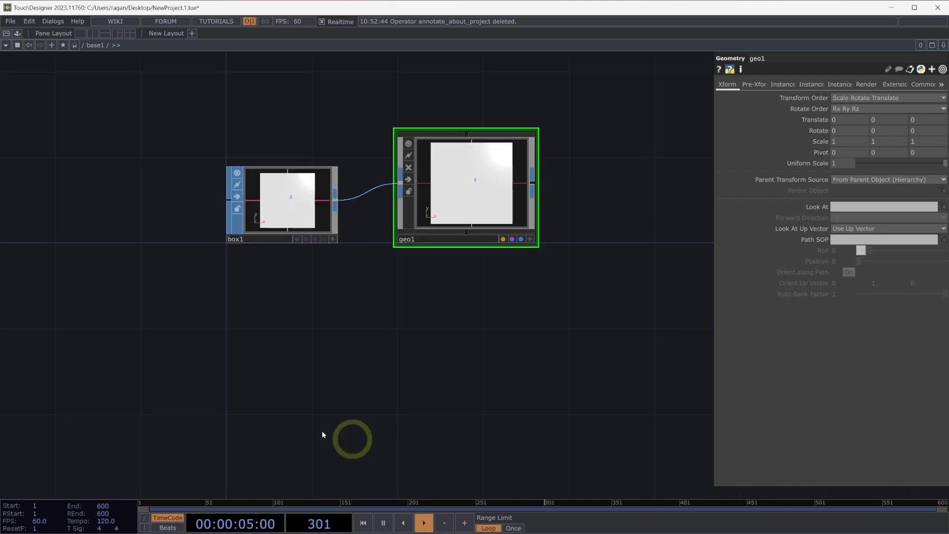
pyautogui.click(280, 381)
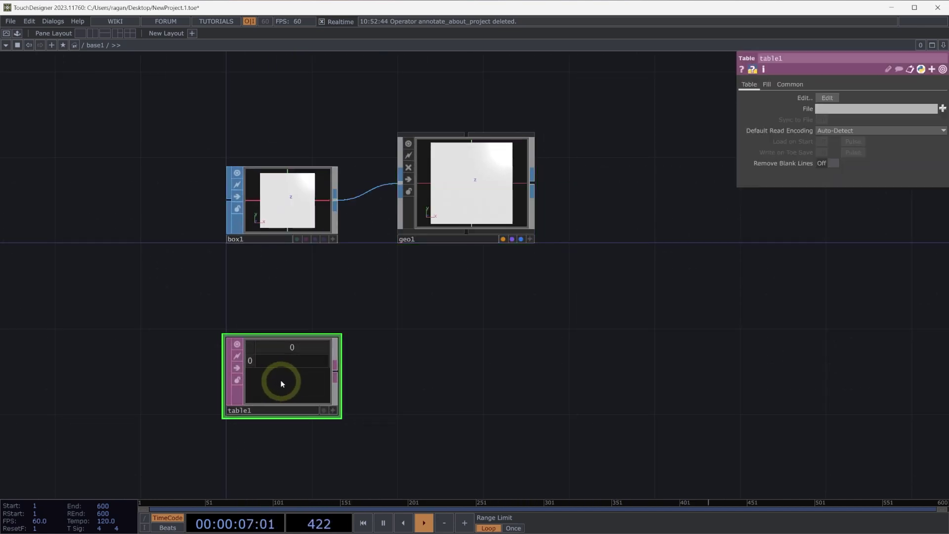
# Append a Null DAT to the table's output and align it in line with the table
pyautogui.rightClick(335, 372)
pyautogui.write('nul')
pyautogui.click(250, 293)
pyautogui.click(439, 364)
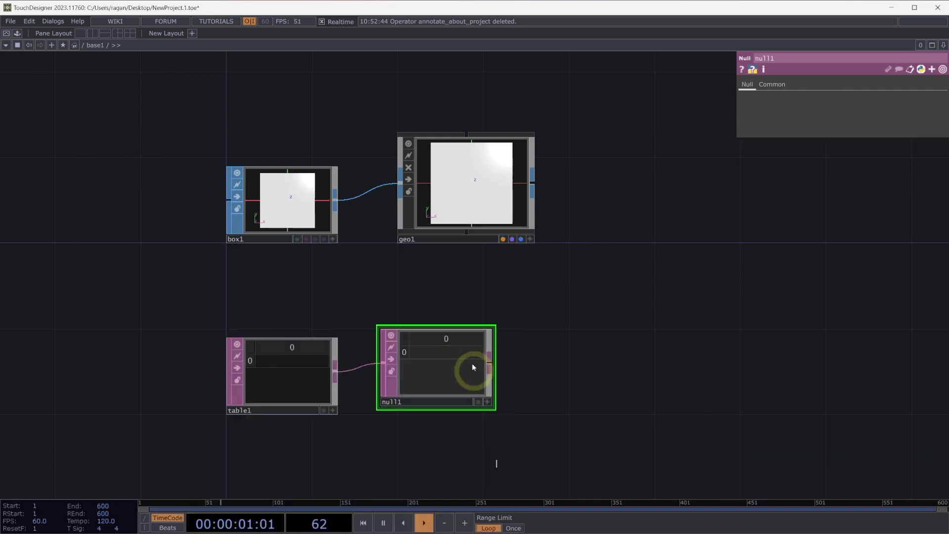
pyautogui.moveTo(463, 355); pyautogui.dragTo(480, 364)
pyautogui.click(381, 369)
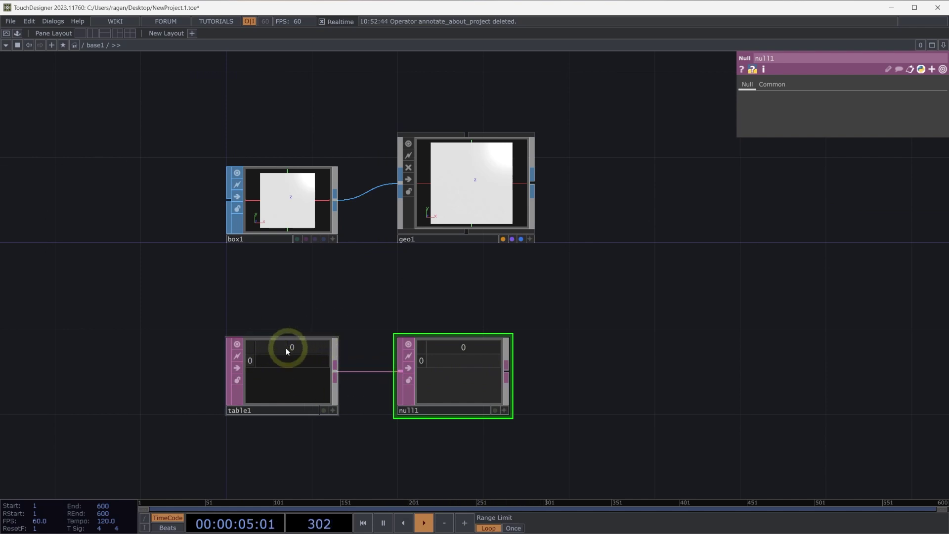
# Make the table viewer editable and add two more columns after the existing one
pyautogui.scroll(3, 289, 353)
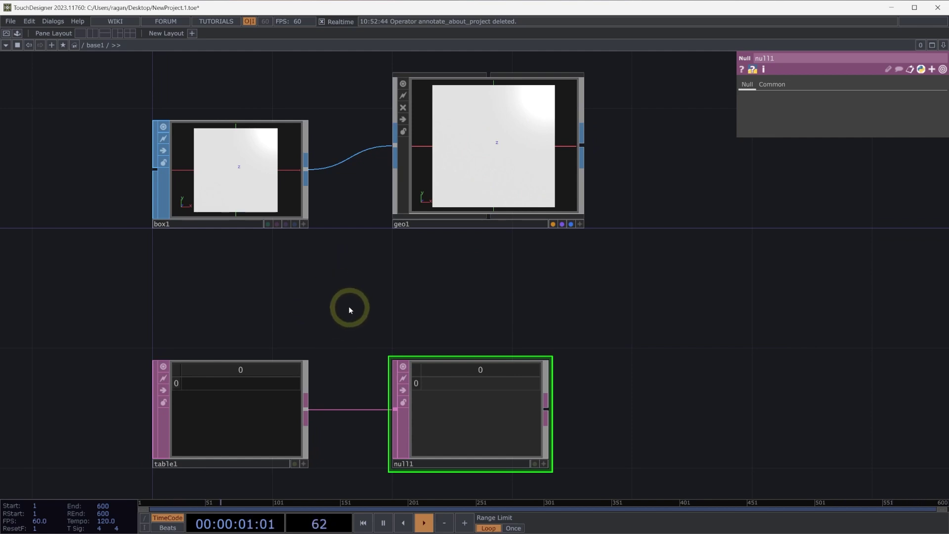
pyautogui.click(238, 407)
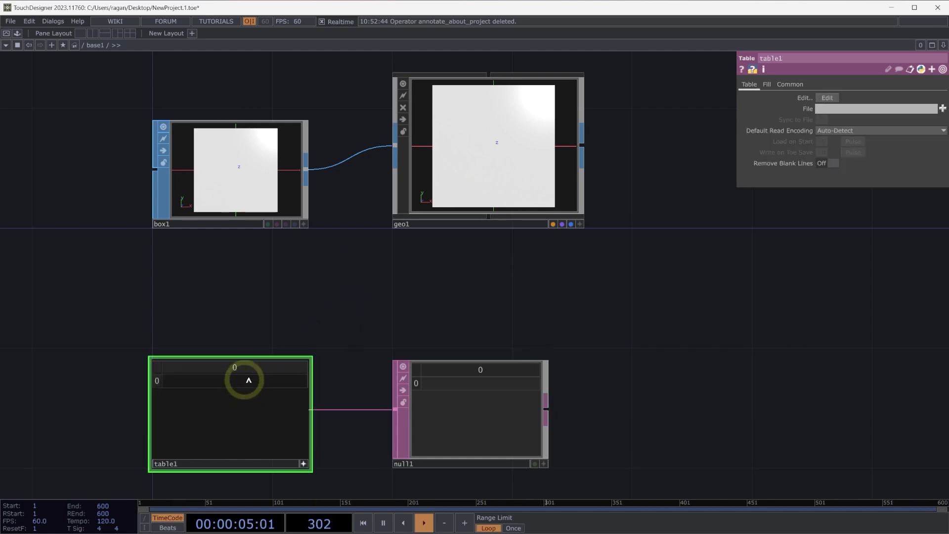
pyautogui.rightClick(258, 368)
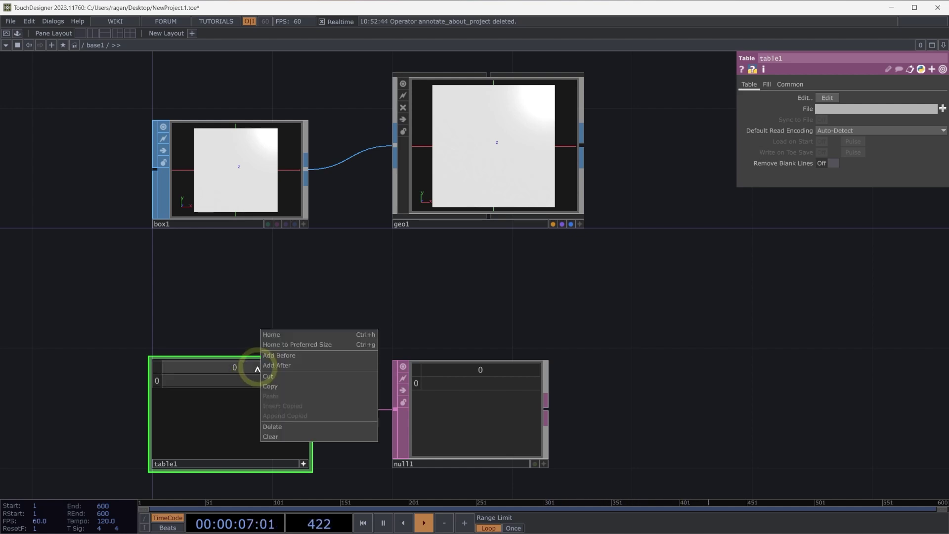
pyautogui.click(285, 365)
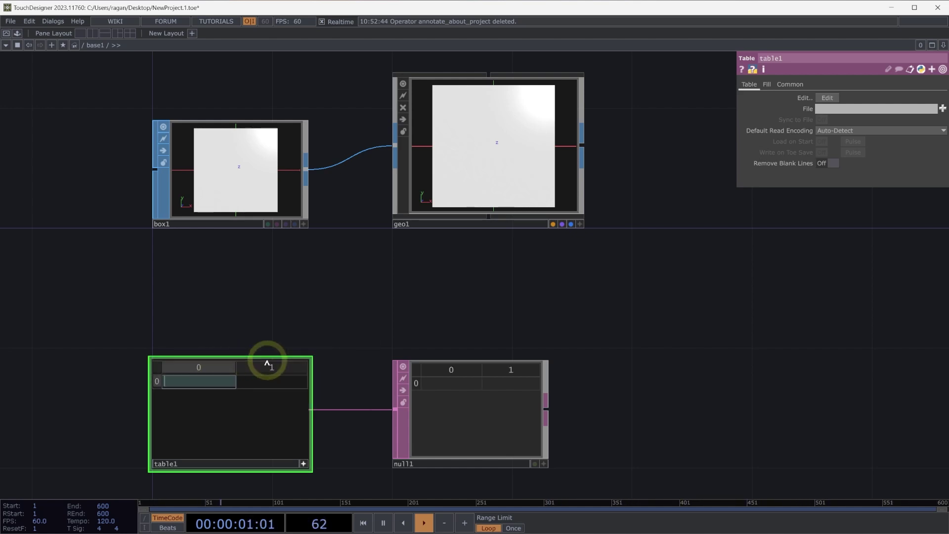
pyautogui.rightClick(271, 365)
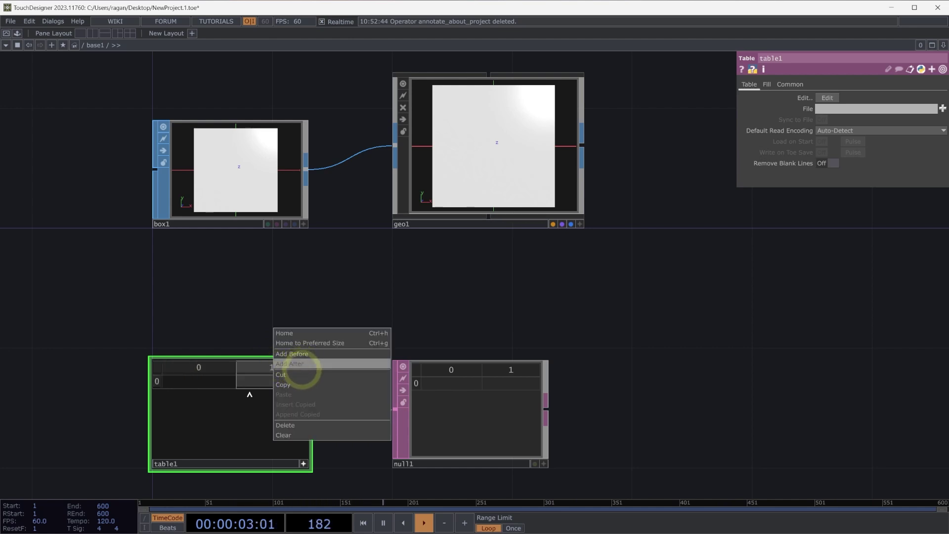
pyautogui.click(304, 365)
# Enter the column headers tx, ty and tz in the table's first row
pyautogui.click(201, 381)
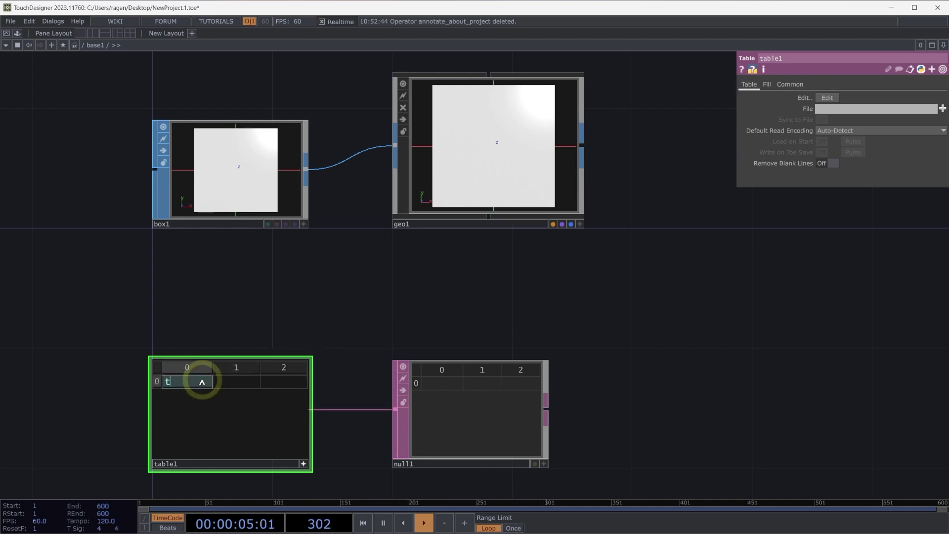
pyautogui.write('tx')
pyautogui.click(220, 380)
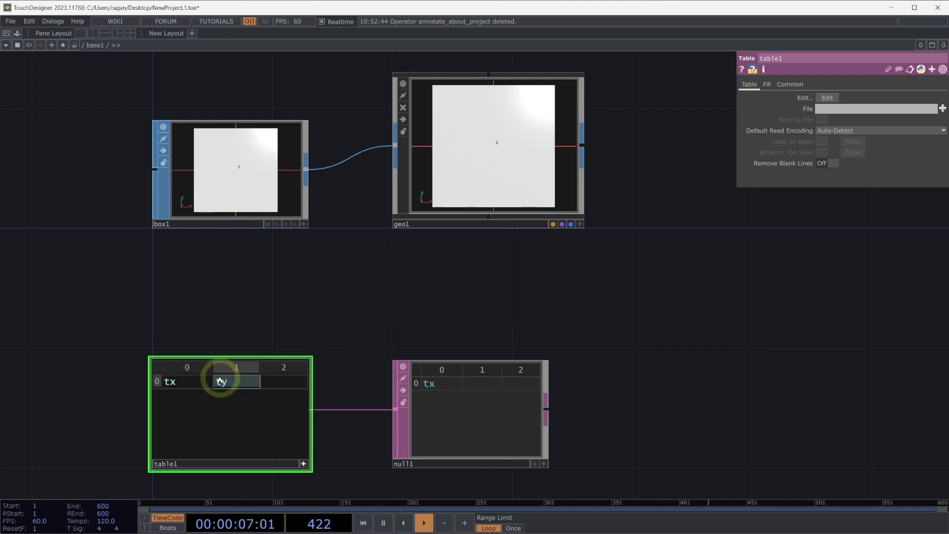
pyautogui.click(284, 381)
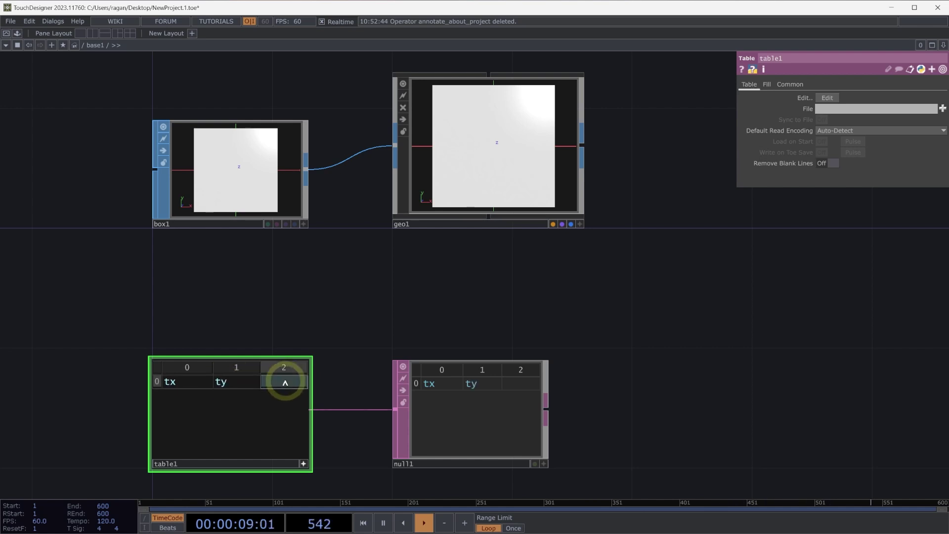
pyautogui.write('tz')
pyautogui.press('Return')
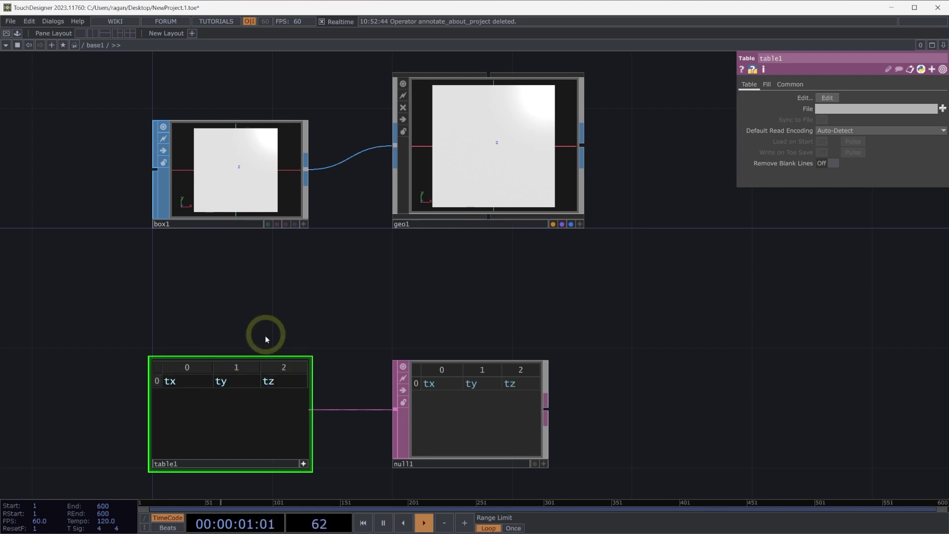
# Add a row below the table's header row and fill its three cells with 0, 0 and 0
pyautogui.rightClick(157, 385)
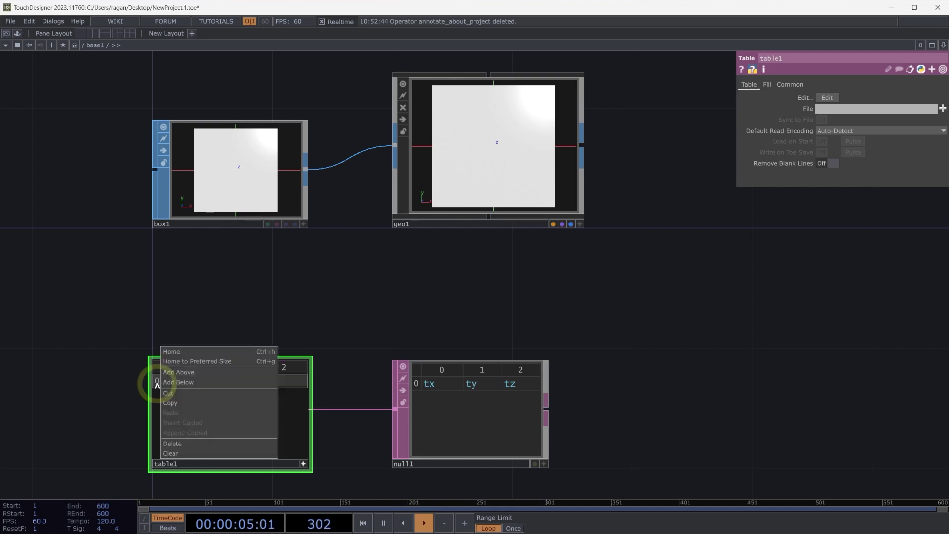
pyautogui.click(187, 384)
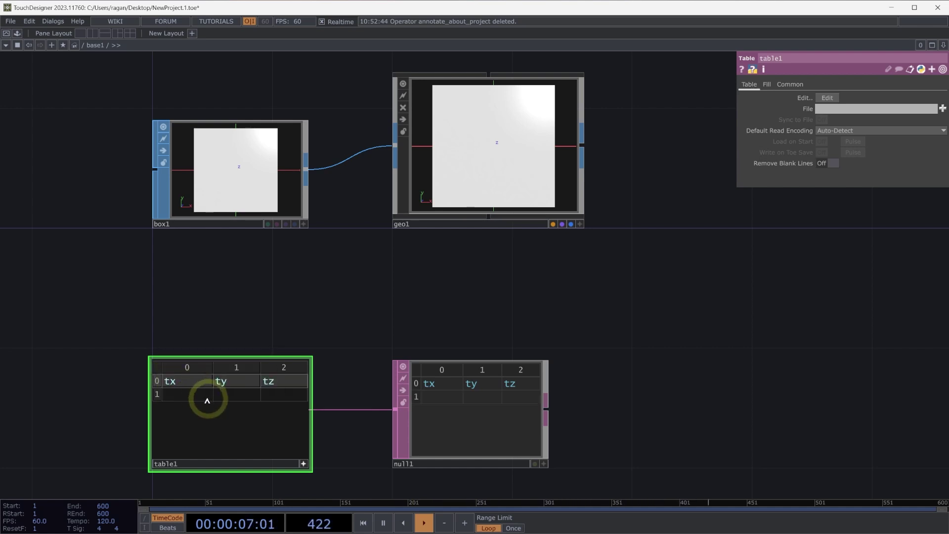
pyautogui.click(207, 395)
pyautogui.write('0')
pyautogui.press('Tab')
pyautogui.write('0')
pyautogui.press('Tab')
pyautogui.write('0')
# Add another row at the end of the table with tx 1, ty 0 and tz 0
pyautogui.rightClick(156, 394)
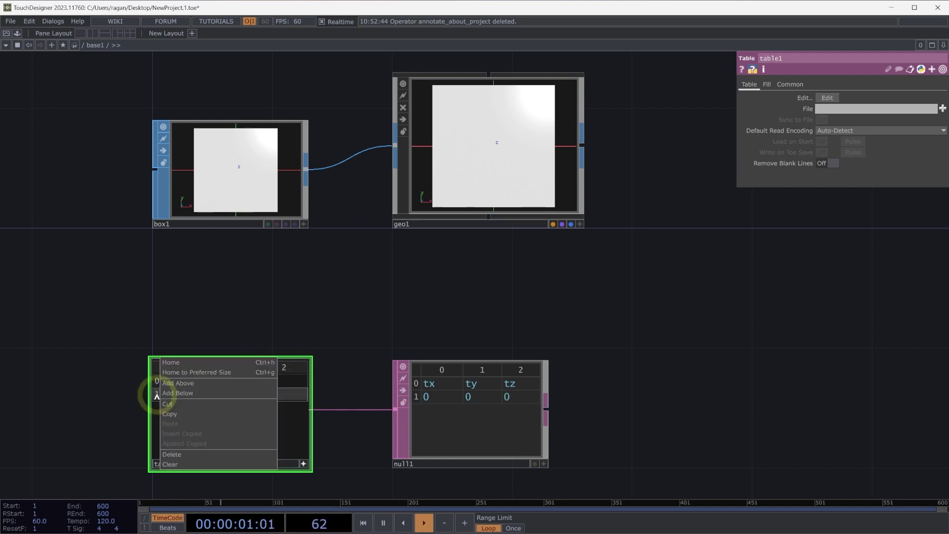
pyautogui.click(177, 394)
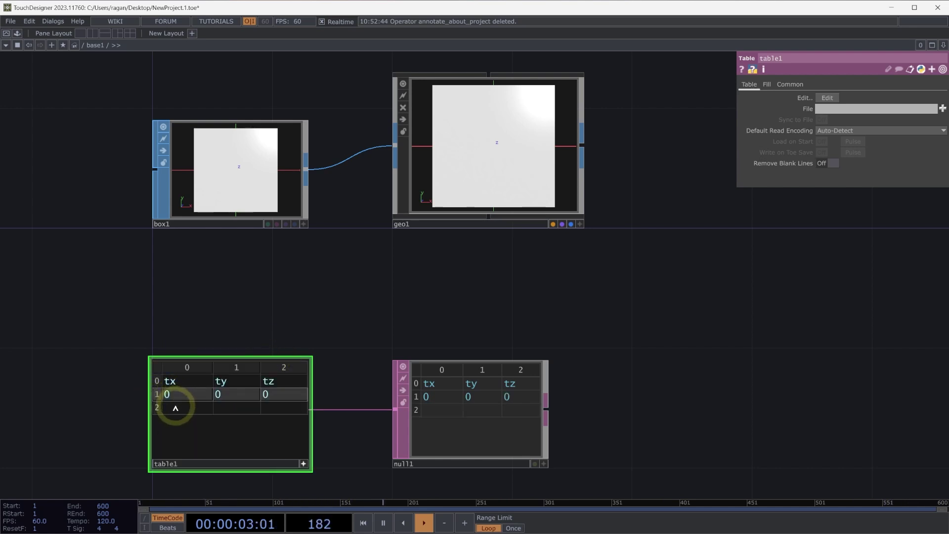
pyautogui.click(188, 409)
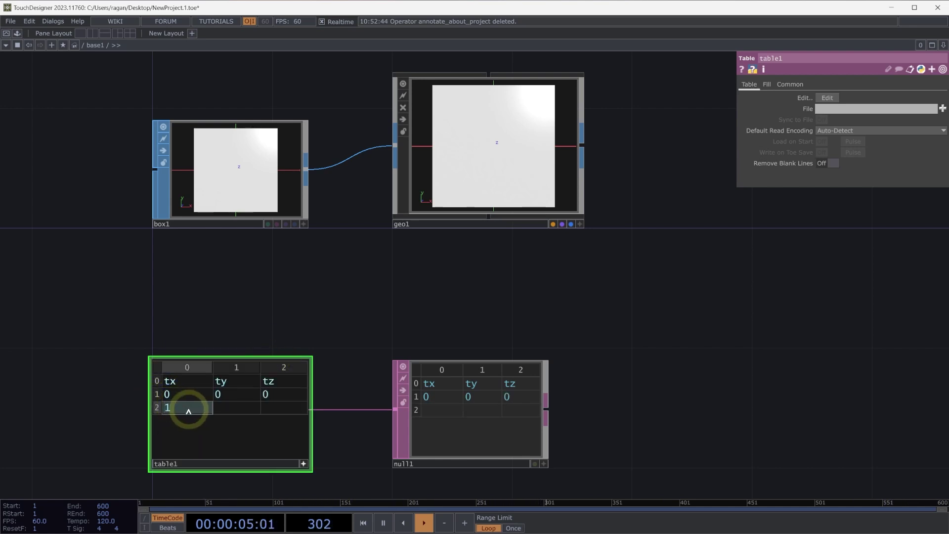
pyautogui.write('1')
pyautogui.press('Tab')
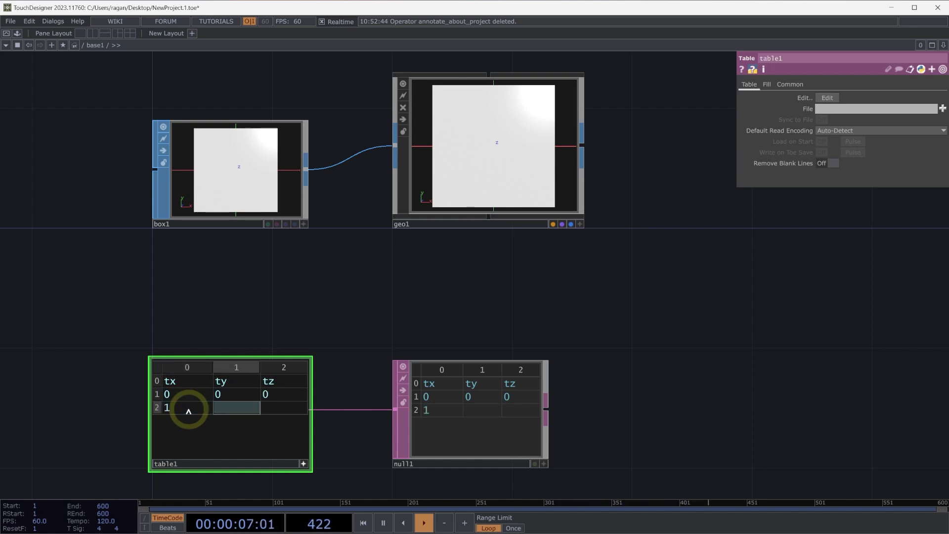
pyautogui.write('0')
pyautogui.press('Tab')
pyautogui.write('0')
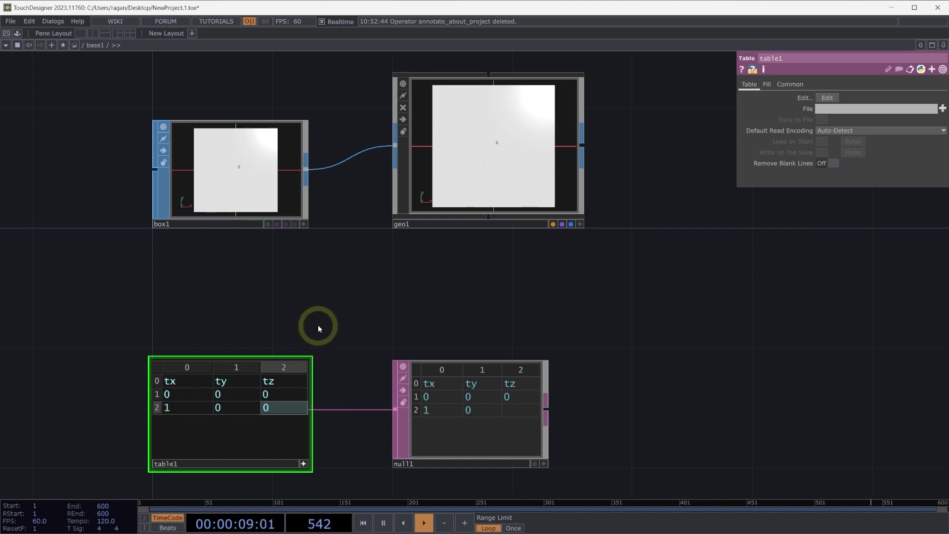
pyautogui.press('Return')
# Turn on instancing for the Geometry COMP and assign null1 as its default instance operator
pyautogui.click(445, 200)
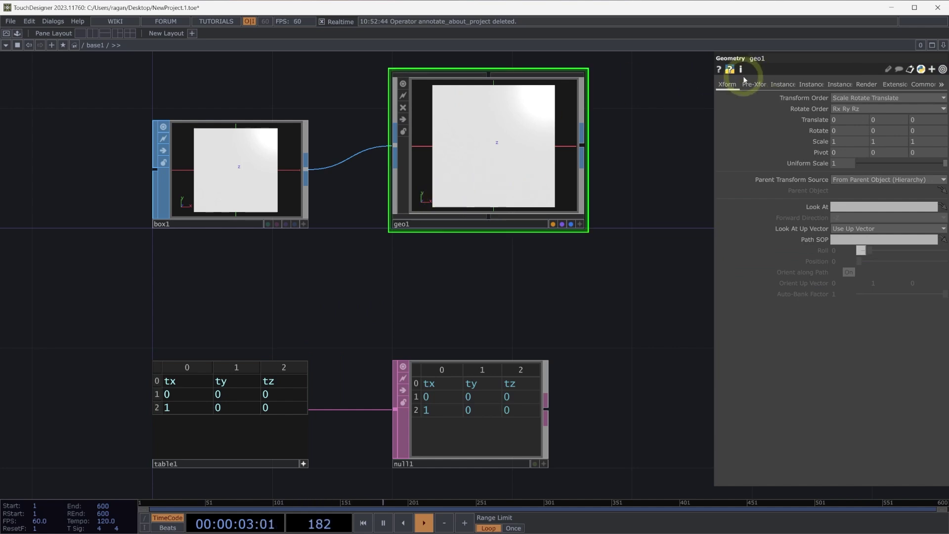
pyautogui.click(783, 85)
pyautogui.click(843, 98)
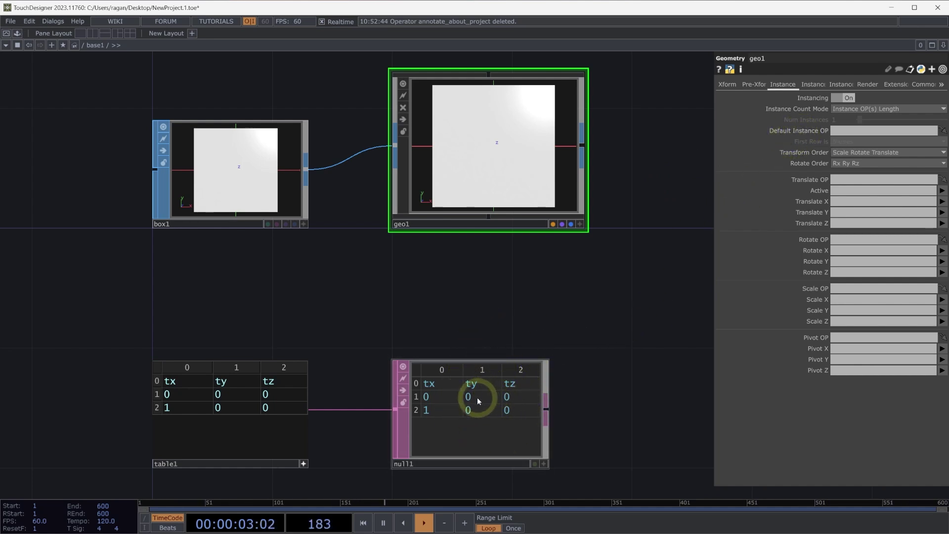
pyautogui.moveTo(472, 411); pyautogui.dragTo(849, 131)
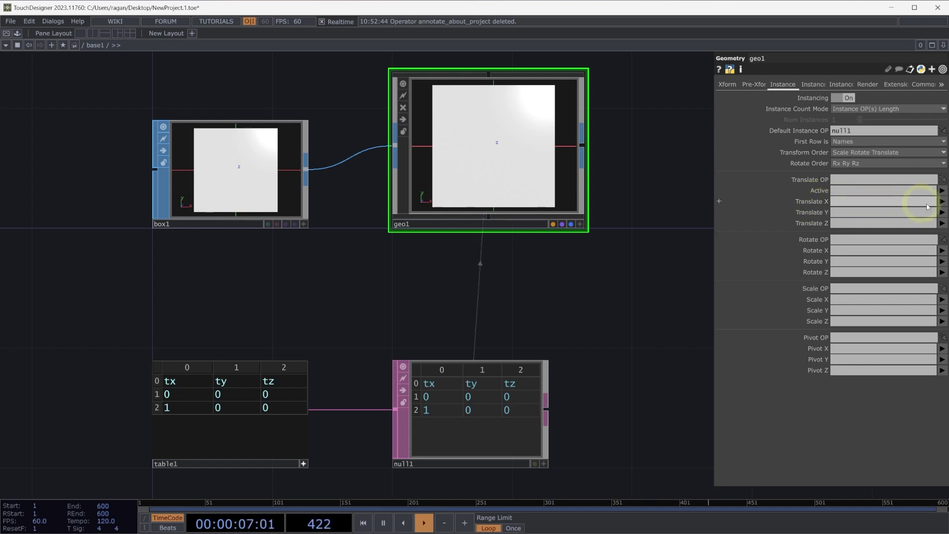
# Map the instance Translate X, Y and Z to tx, ty and tz, and check the instances in the geometry viewer
pyautogui.click(942, 203)
pyautogui.click(942, 221)
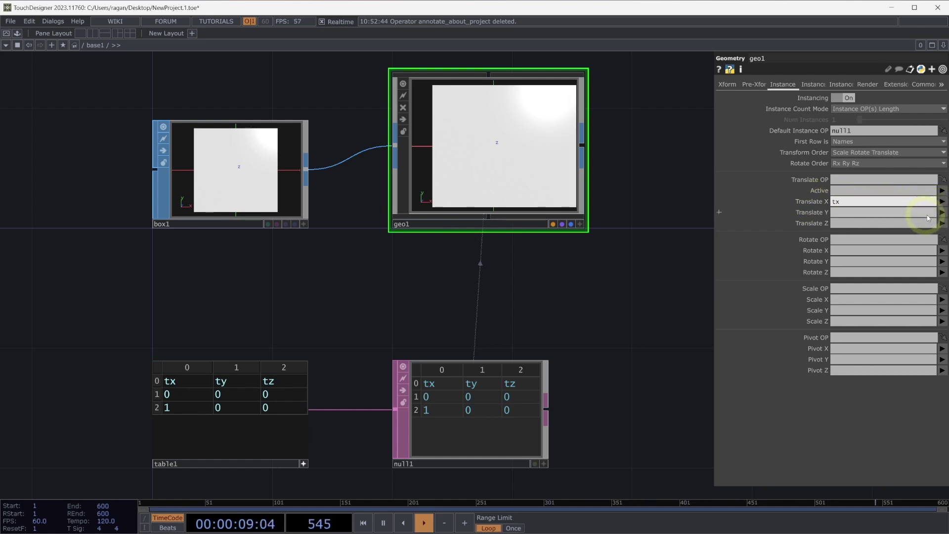
pyautogui.click(942, 213)
pyautogui.click(943, 233)
pyautogui.click(943, 223)
pyautogui.click(943, 254)
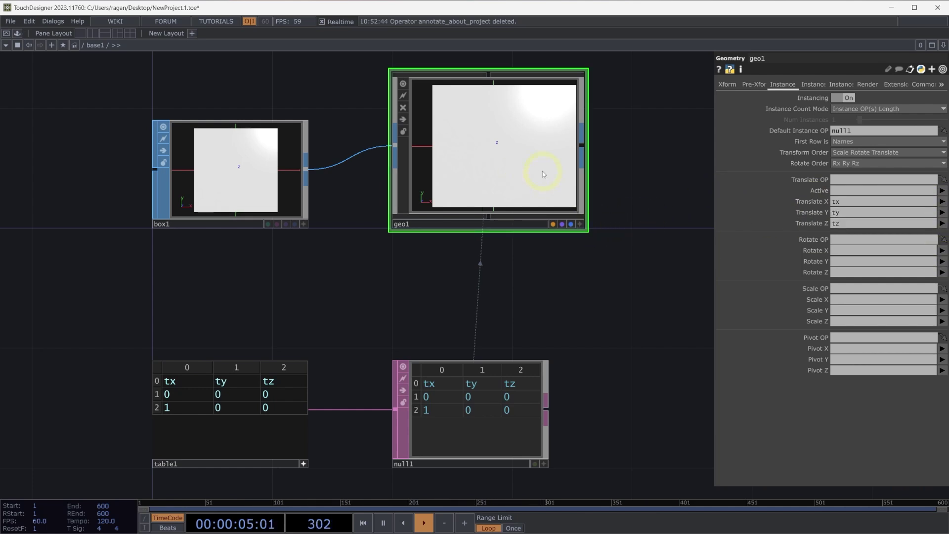
pyautogui.press('a')
pyautogui.scroll(-3, 527, 157)
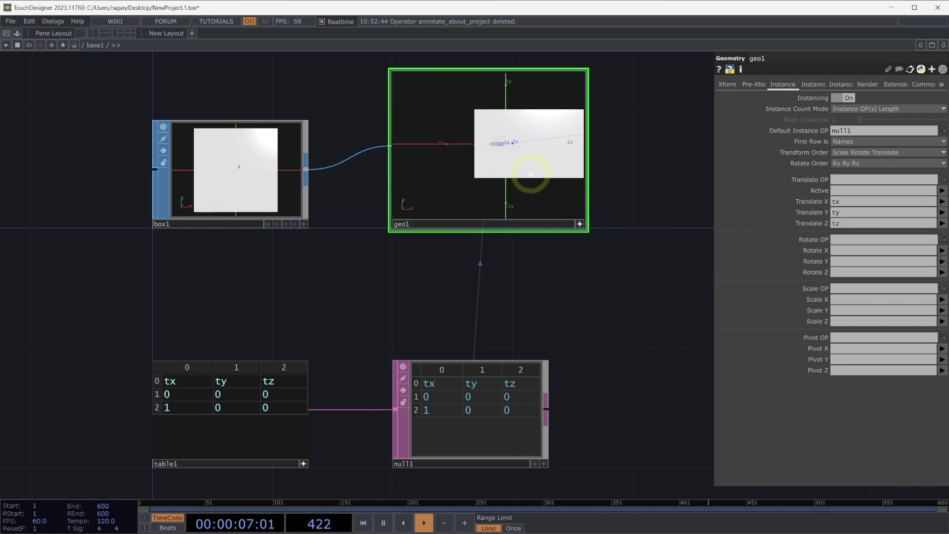
# Set tx in table row 2 to 2 and inspect the spacing of the box instances
pyautogui.moveTo(534, 169); pyautogui.dragTo(499, 183)
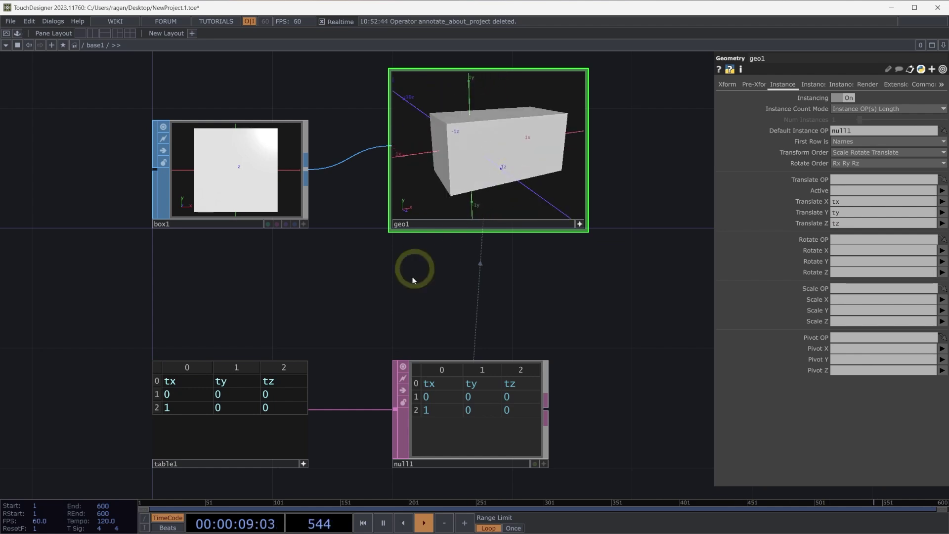
pyautogui.click(200, 408)
pyautogui.write('2')
pyautogui.press('Return')
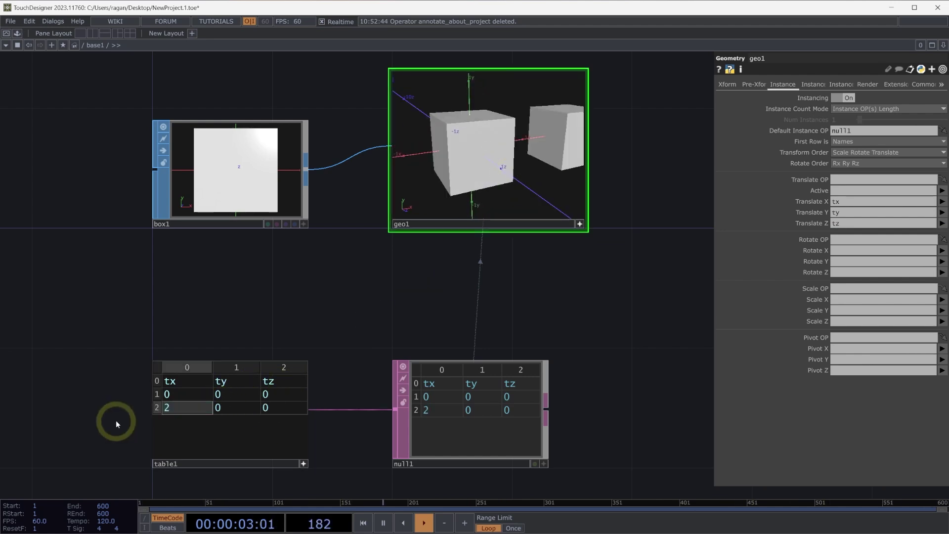
pyautogui.moveTo(508, 106); pyautogui.dragTo(488, 153)
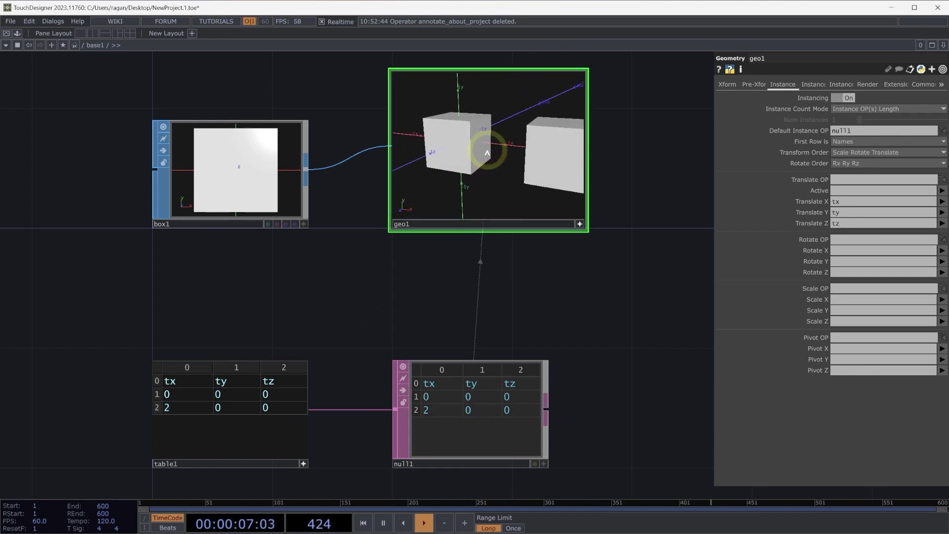
# Add a row below table row 2 with tx 4, ty 0 and tz 0, and view the resulting instances
pyautogui.rightClick(158, 409)
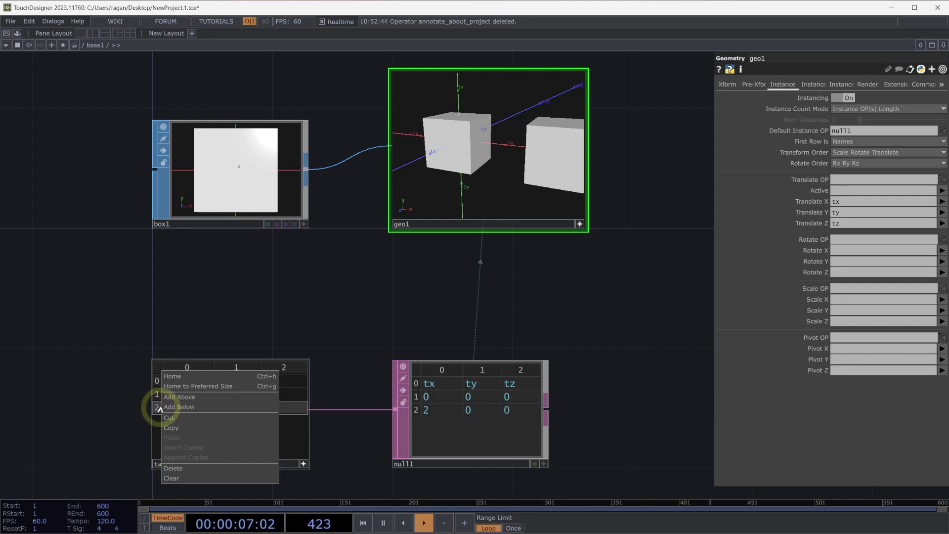
pyautogui.click(178, 407)
pyautogui.click(177, 420)
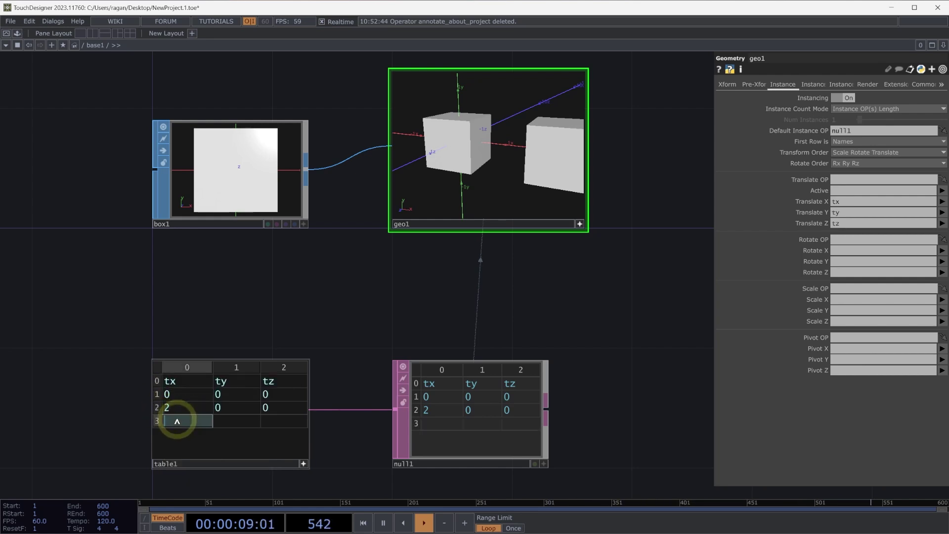
pyautogui.write('4')
pyautogui.click(233, 418)
pyautogui.write('0')
pyautogui.click(277, 420)
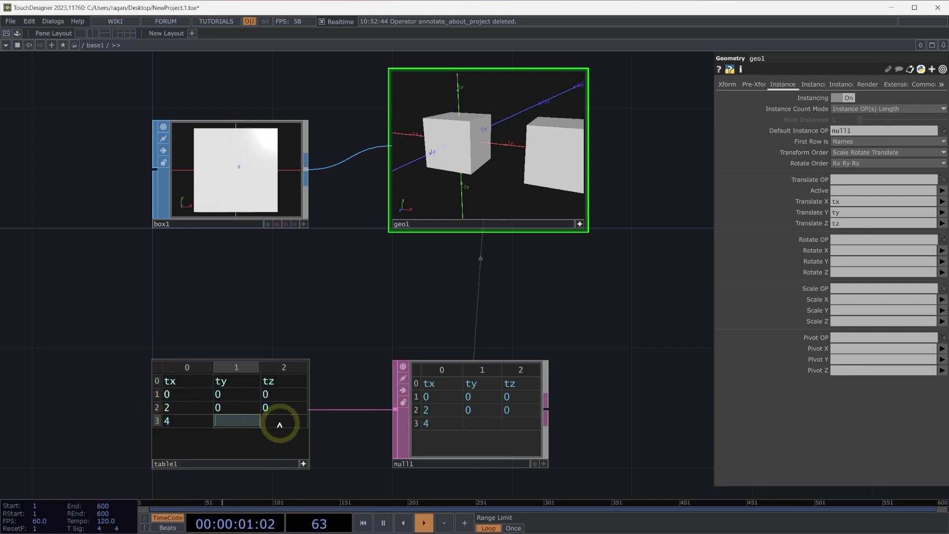
pyautogui.write('0')
pyautogui.click(383, 294)
pyautogui.moveTo(474, 121); pyautogui.dragTo(498, 159)
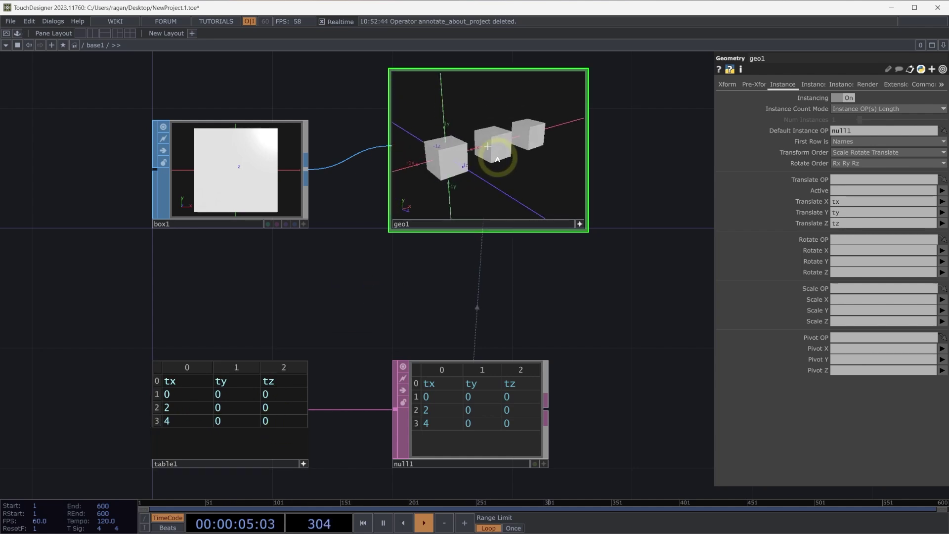
# Add a row below table row 3 with tx 6, ty 0 and tz 0, and inspect the row of boxes
pyautogui.rightClick(155, 423)
pyautogui.click(175, 421)
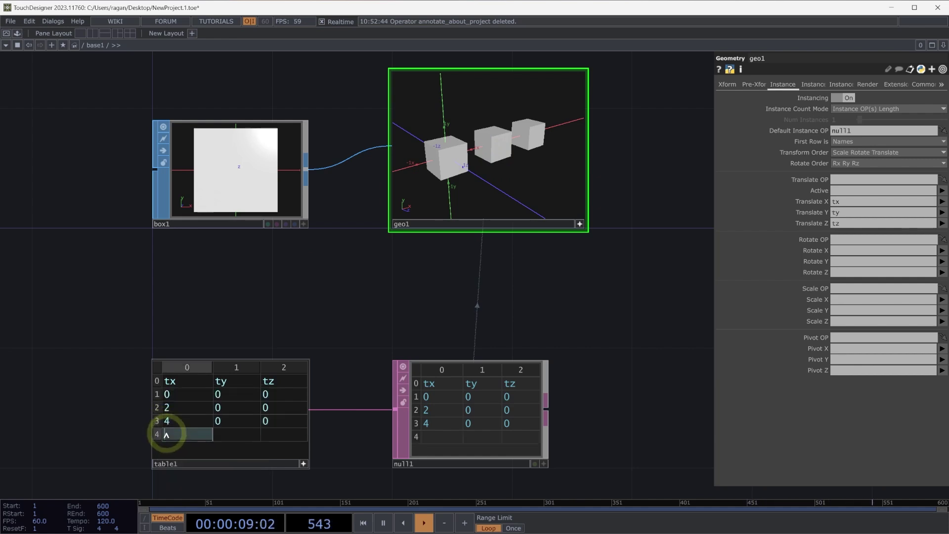
pyautogui.write('6')
pyautogui.click(270, 435)
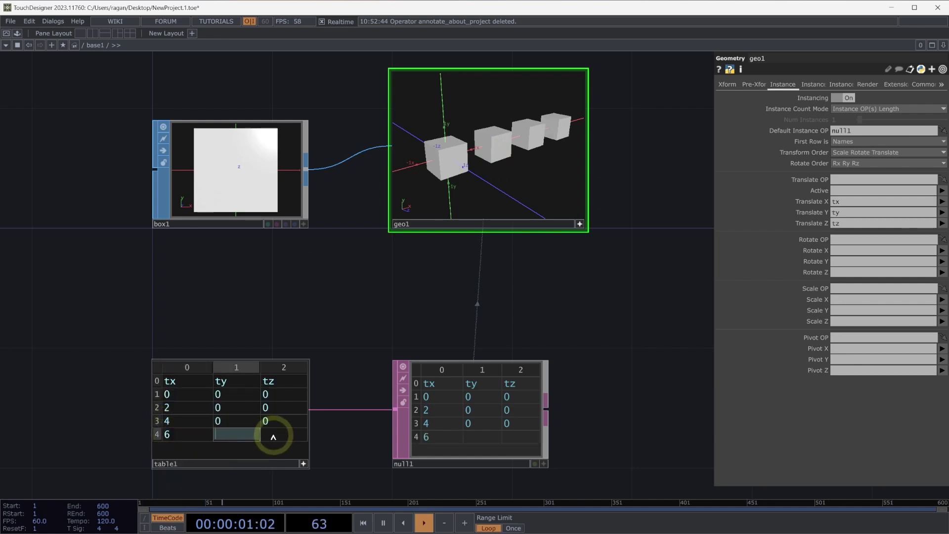
pyautogui.hotkey('shift', 'Tab')
pyautogui.write('0')
pyautogui.press('Tab')
pyautogui.write('0')
pyautogui.click(322, 340)
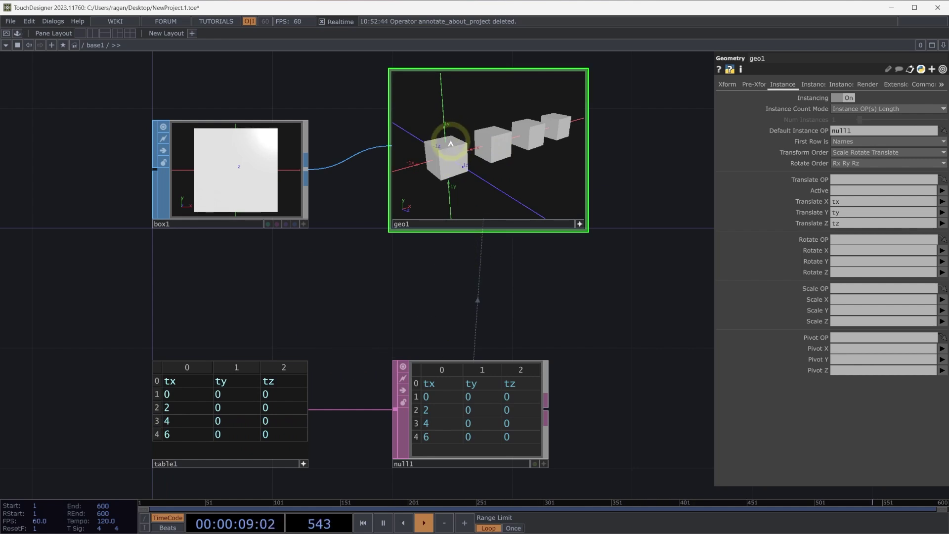
pyautogui.moveTo(458, 158); pyautogui.dragTo(435, 198)
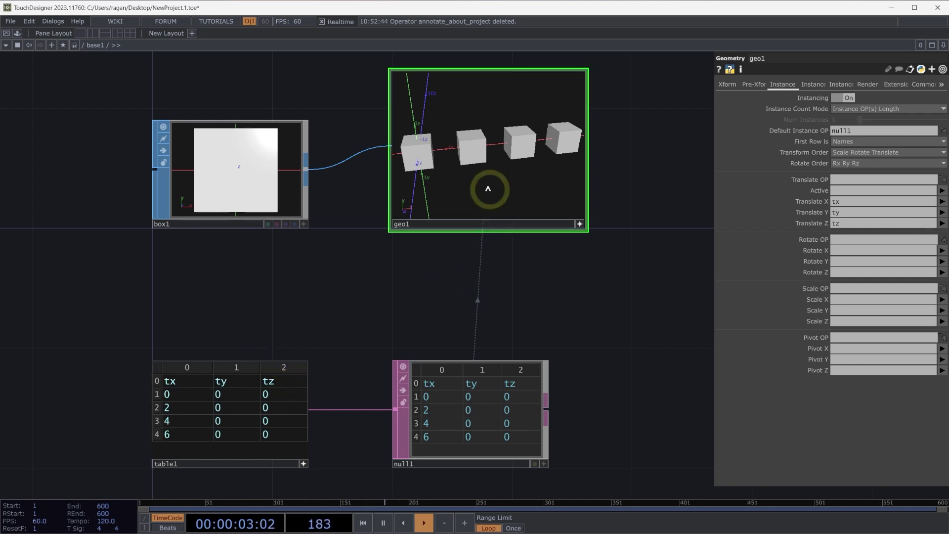
pyautogui.moveTo(503, 186)
pyautogui.mouseDown()
pyautogui.moveTo(510, 173)
pyautogui.moveTo(495, 177)
pyautogui.mouseUp()
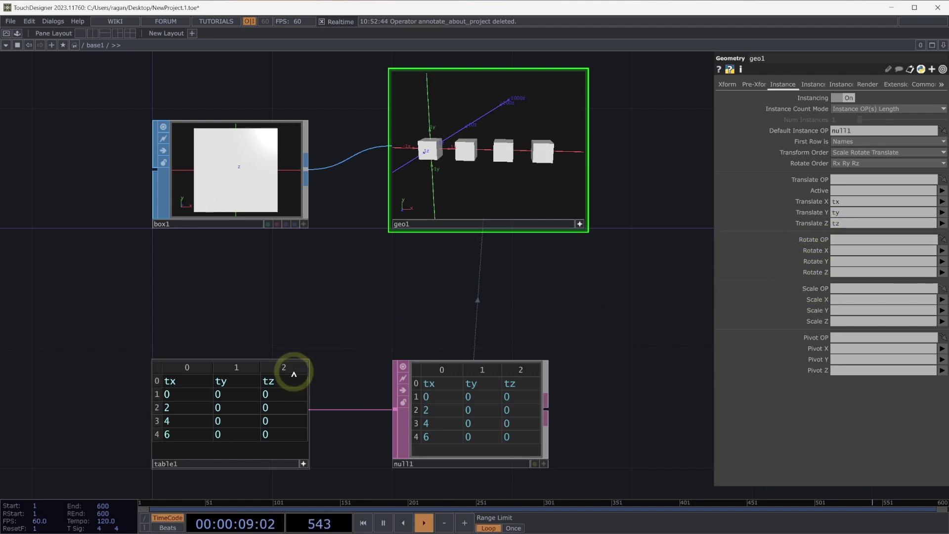
# Add three empty columns after the tz column of the table
pyautogui.rightClick(294, 374)
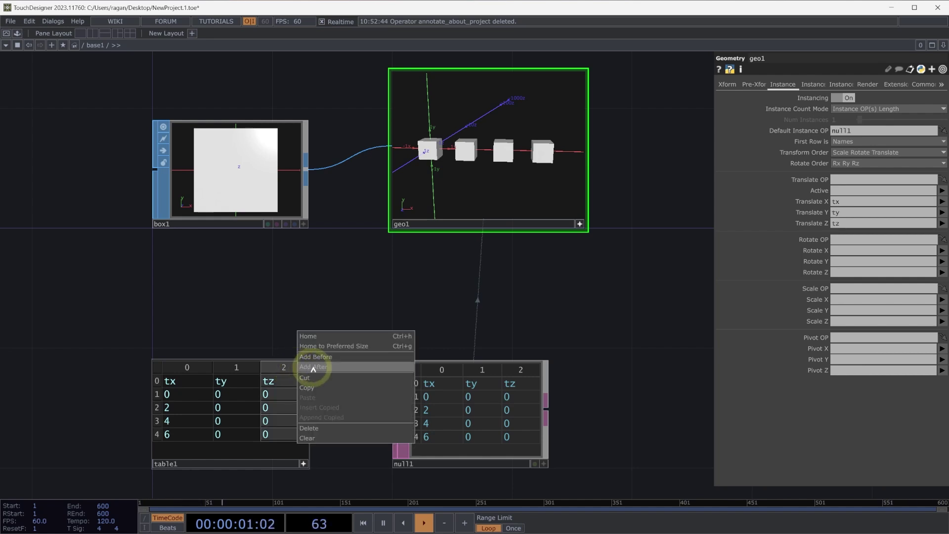
pyautogui.click(314, 368)
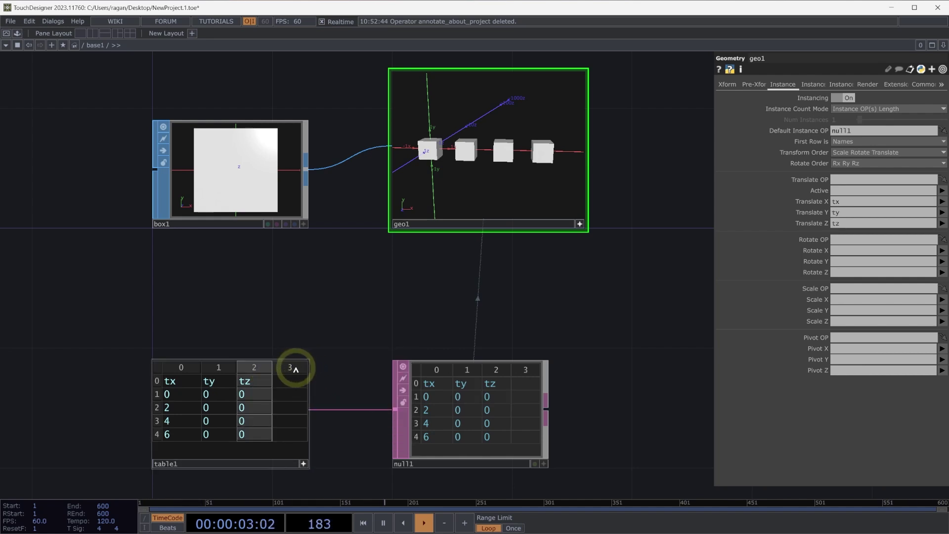
pyautogui.rightClick(295, 369)
pyautogui.click(312, 366)
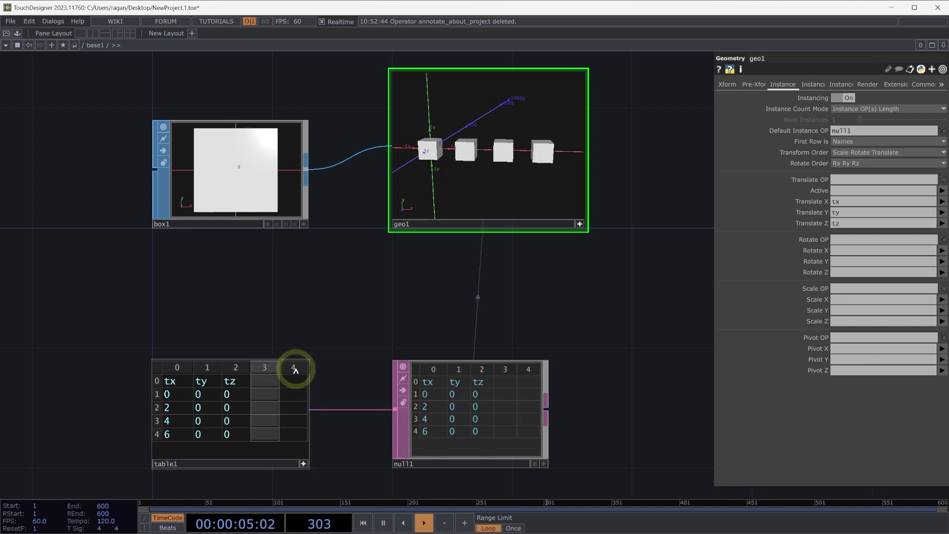
pyautogui.rightClick(296, 371)
pyautogui.click(313, 368)
# Name the headers of the three new columns rx, ry and rz
pyautogui.click(254, 381)
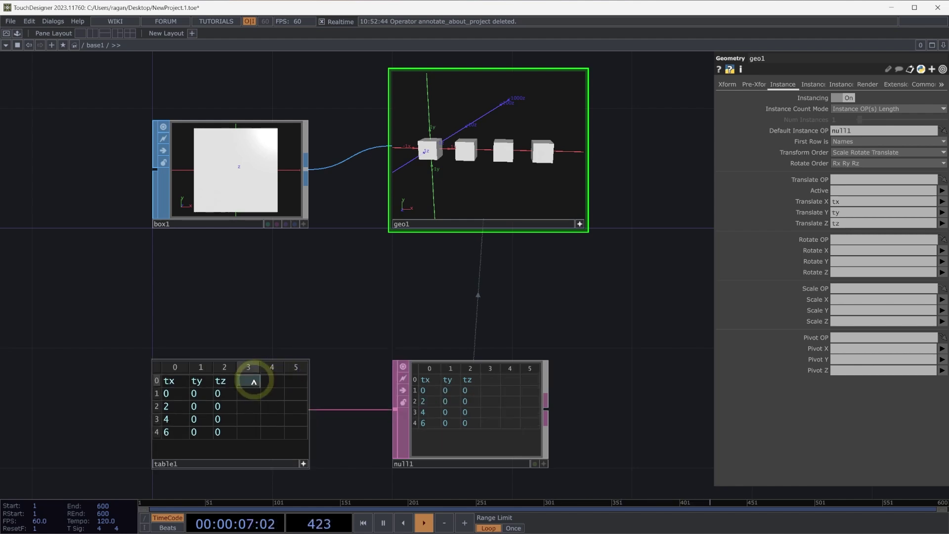
pyautogui.write('rx')
pyautogui.click(272, 381)
pyautogui.write('ry')
pyautogui.click(296, 380)
pyautogui.write('rz')
pyautogui.press('Return')
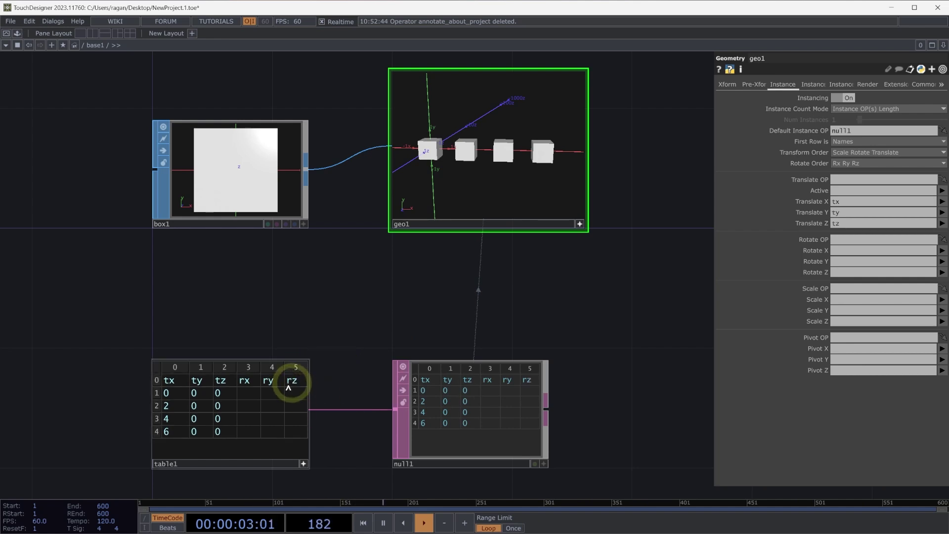
# Set rx in table row 1 to 45
pyautogui.click(254, 396)
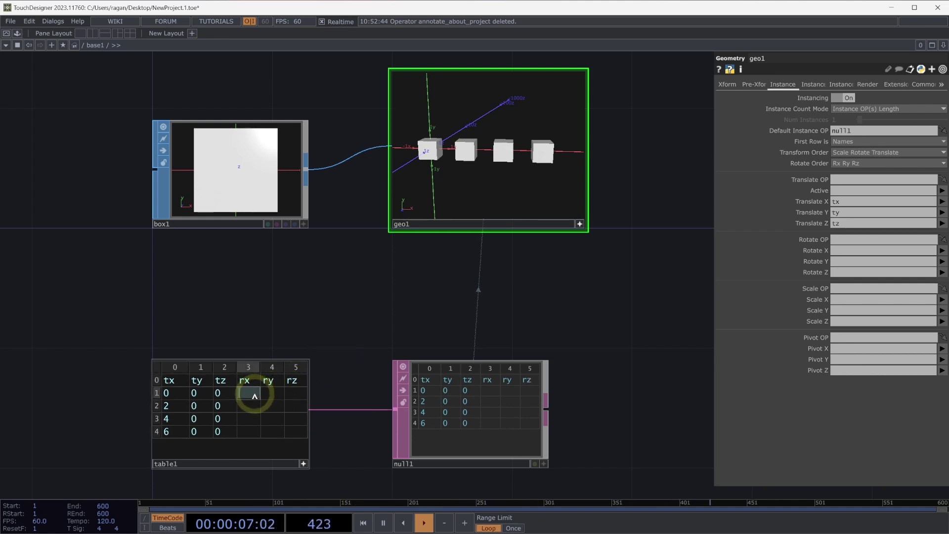
pyautogui.write('45')
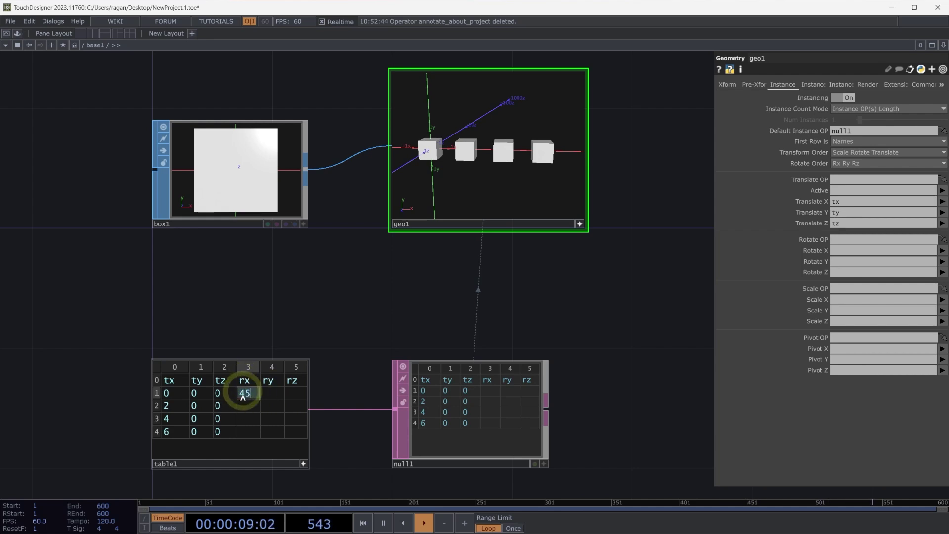
pyautogui.press('Return')
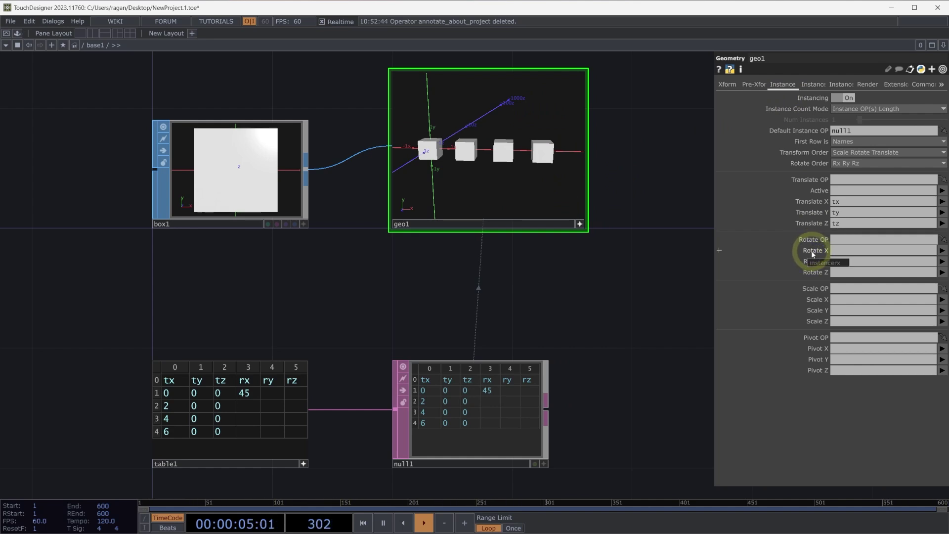
# Map the instance Rotate X, Y and Z of the Geometry COMP to rx, ry and rz
pyautogui.click(941, 251)
pyautogui.click(945, 292)
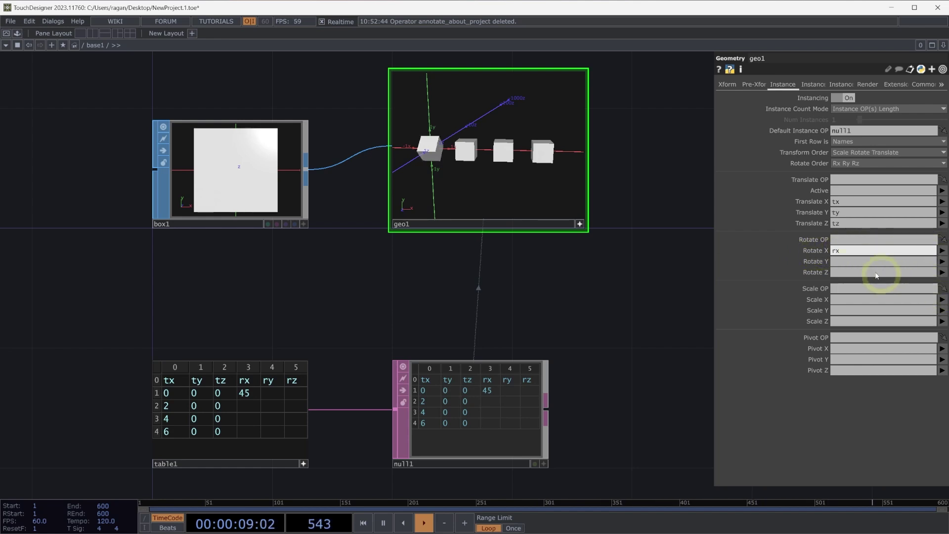
pyautogui.click(942, 261)
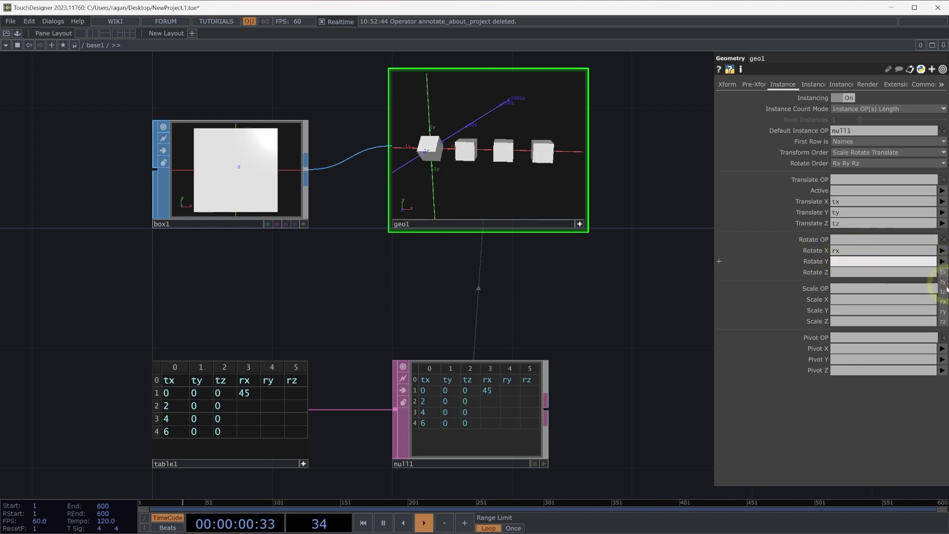
pyautogui.click(944, 312)
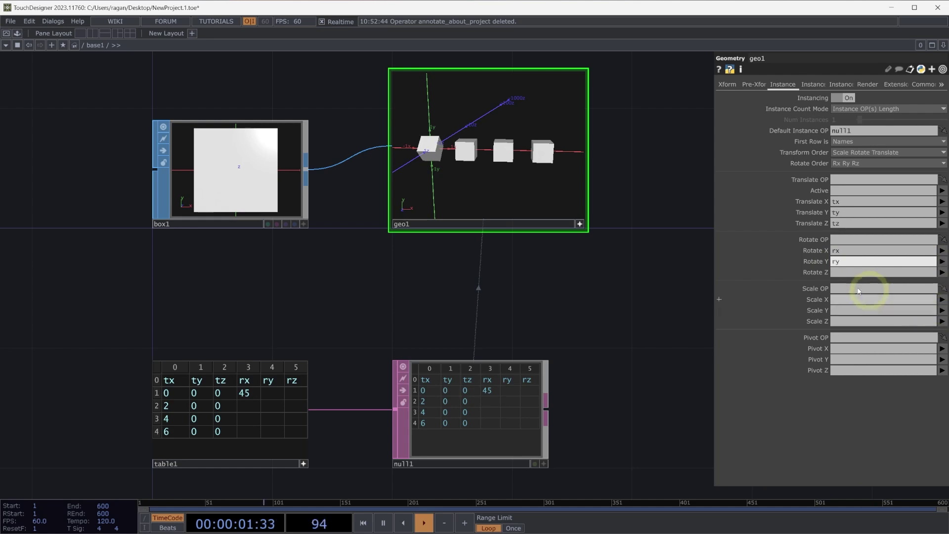
pyautogui.click(942, 272)
pyautogui.click(943, 333)
# Fill the rx cells of table rows 2, 3 and 4 with 0
pyautogui.click(253, 407)
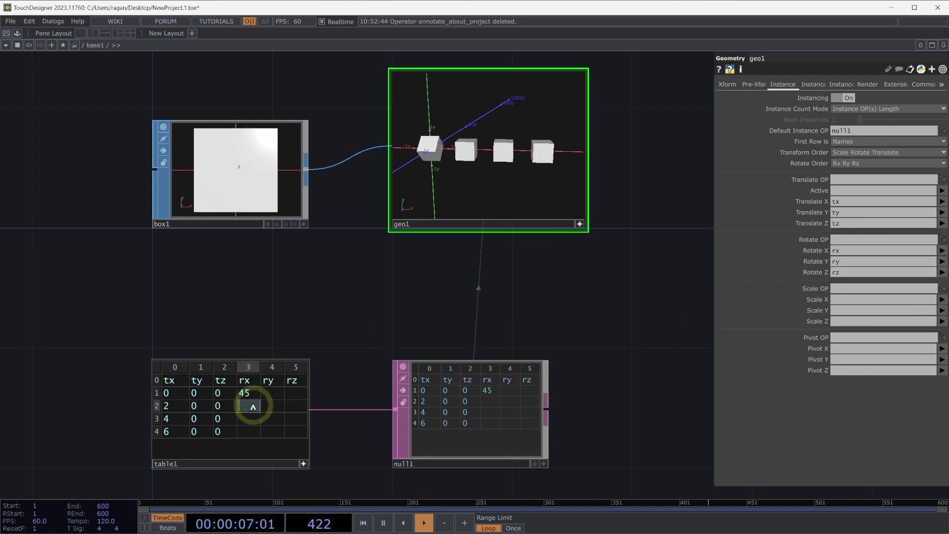
pyautogui.write('0')
pyautogui.click(254, 420)
pyautogui.write('0')
pyautogui.click(256, 431)
pyautogui.write('0')
# Fill the ry column of table rows 1 to 4 with 0, 45, 0 and 0
pyautogui.click(278, 393)
pyautogui.write('0')
pyautogui.click(278, 407)
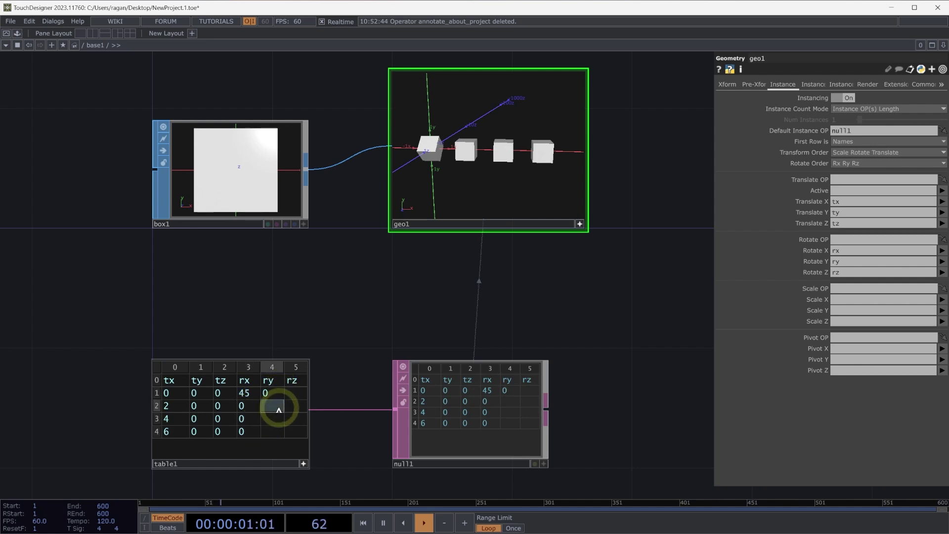
pyautogui.write('45')
pyautogui.click(275, 418)
pyautogui.write('0')
pyautogui.click(274, 432)
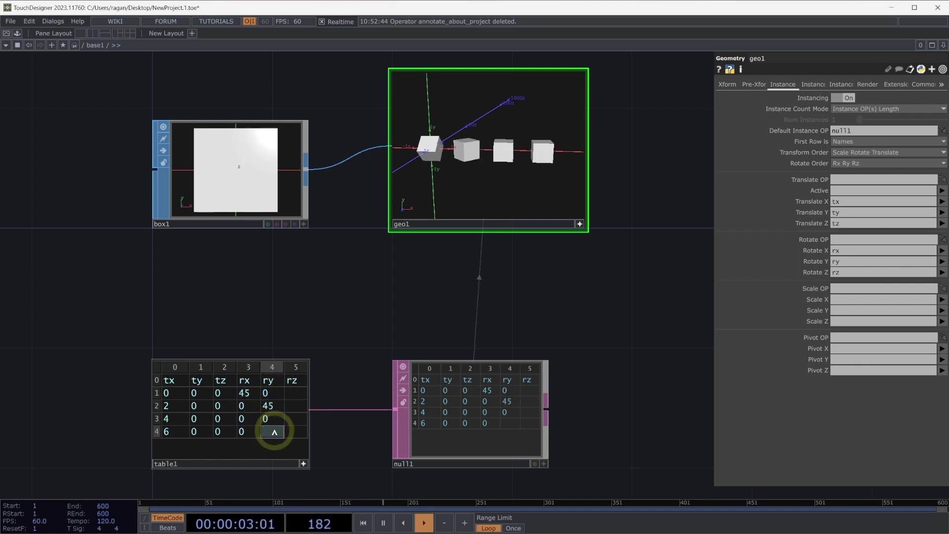
pyautogui.write('0')
# Fill the rz cells of table rows 1 to 3 with 0, 0 and 45
pyautogui.click(294, 393)
pyautogui.write('0')
pyautogui.click(296, 407)
pyautogui.write('0')
pyautogui.click(296, 419)
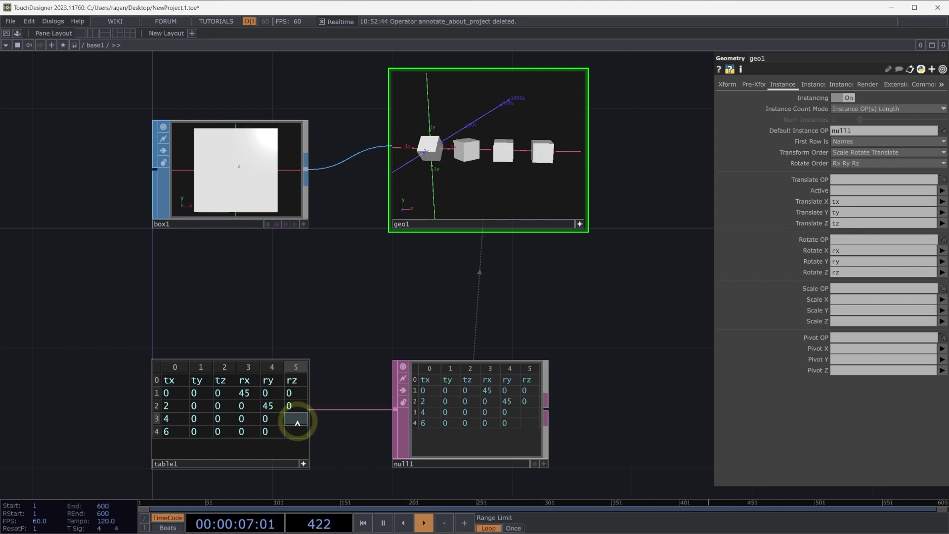
pyautogui.write('45')
pyautogui.click(333, 429)
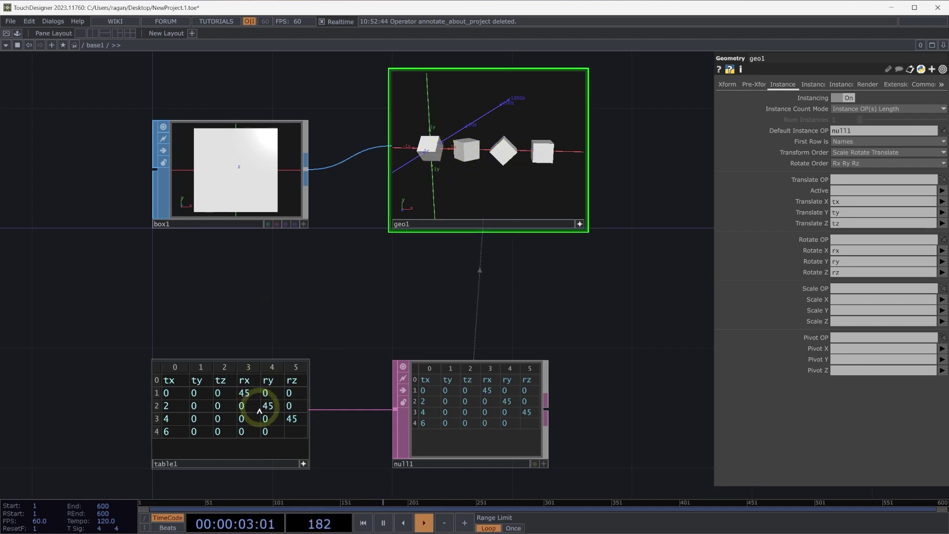
# Set ry to 45 and rz to 0 in table row 4, and inspect the rotated boxes
pyautogui.click(267, 432)
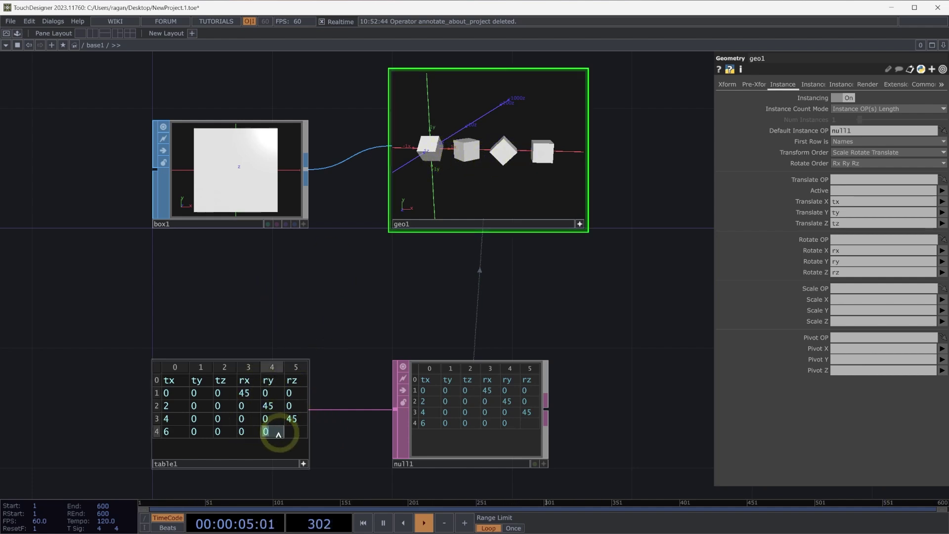
pyautogui.write('45')
pyautogui.click(294, 432)
pyautogui.write('0')
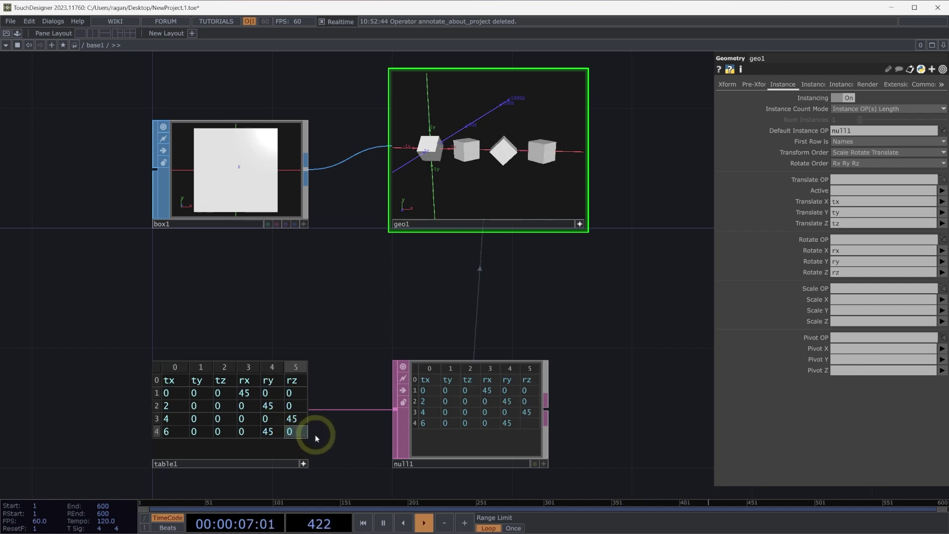
pyautogui.press('Return')
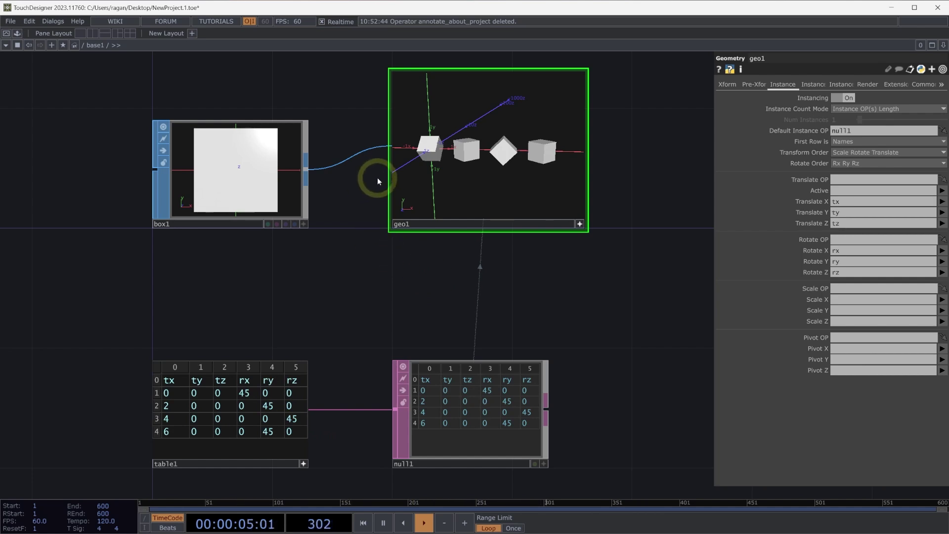
pyautogui.moveTo(461, 197); pyautogui.dragTo(503, 135)
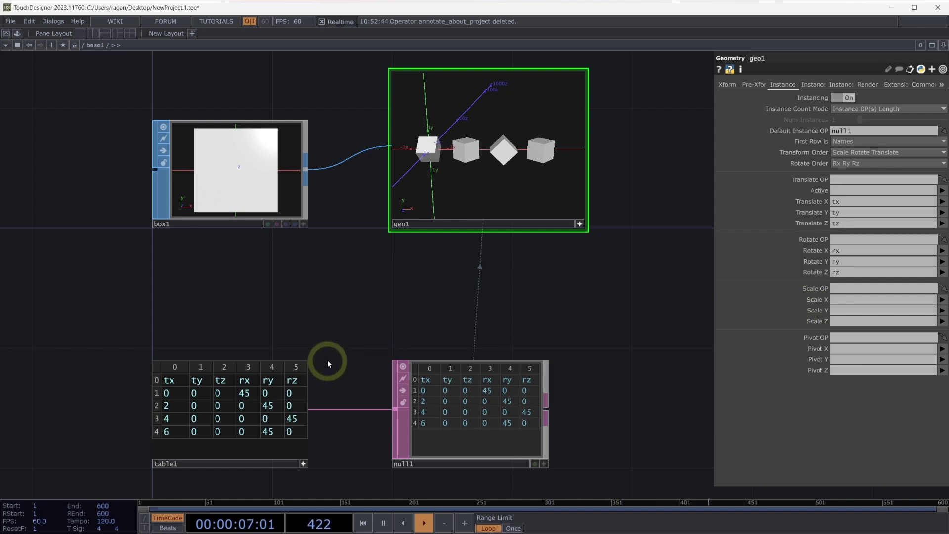
# Add a column after rz and give it the header scale
pyautogui.rightClick(295, 368)
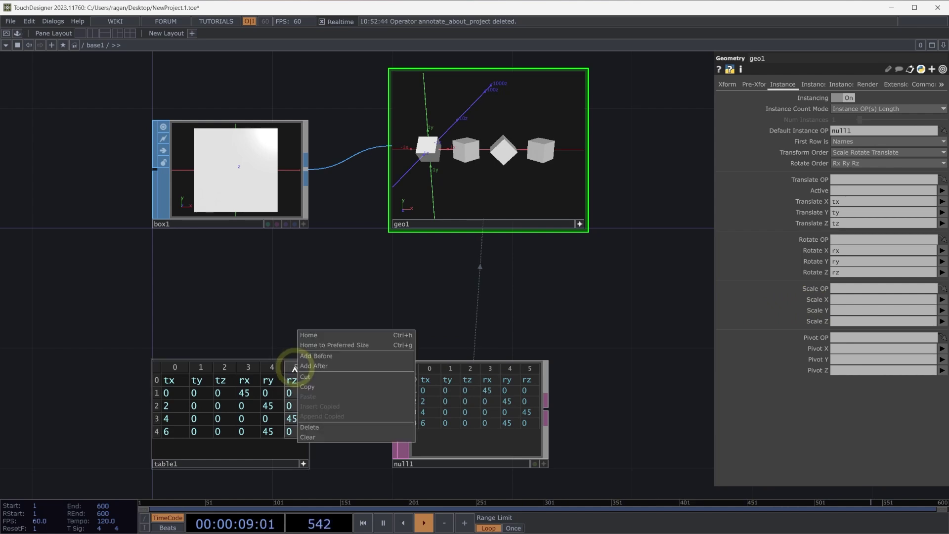
pyautogui.click(313, 366)
pyautogui.click(295, 379)
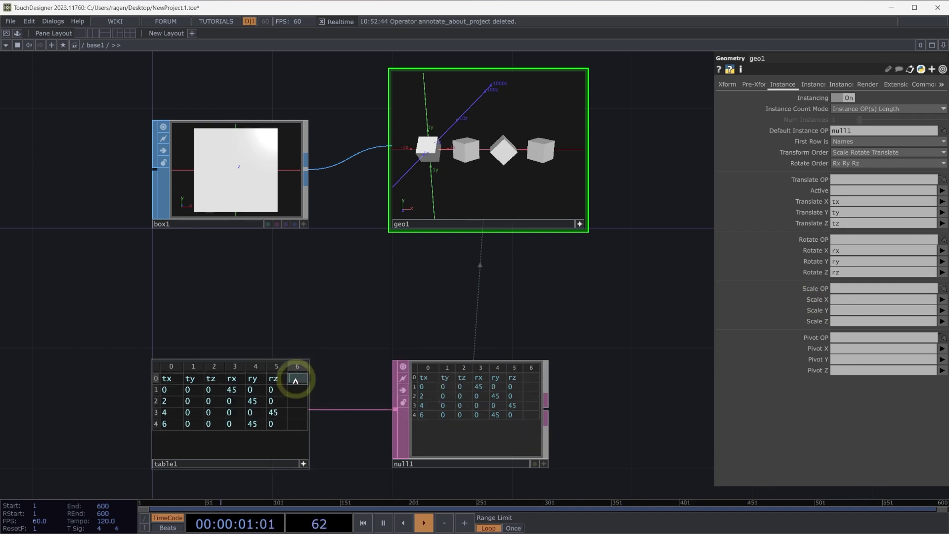
pyautogui.write('scale')
pyautogui.press('Return')
# Fill the scale column of table rows 1 to 4 with 1, 0.5, 0.25 and 0.75
pyautogui.click(296, 389)
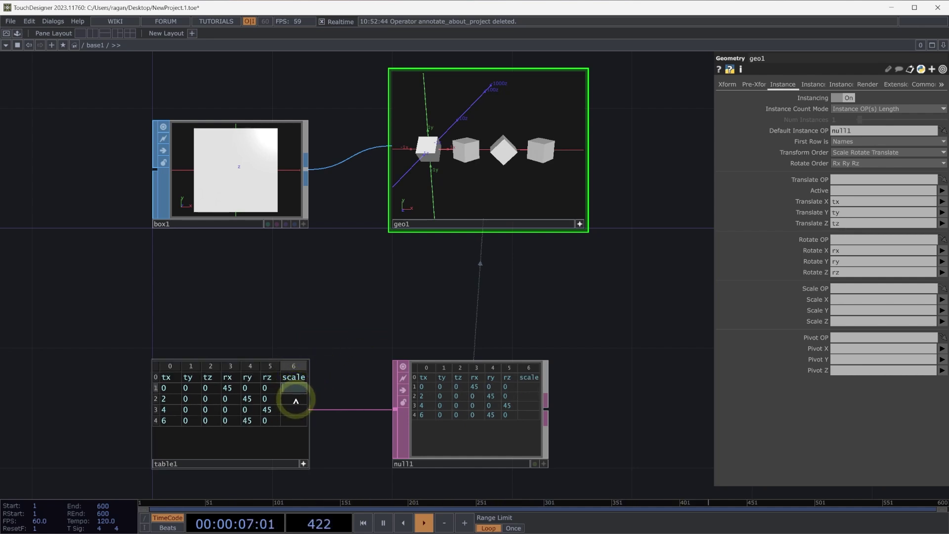
pyautogui.click(296, 400)
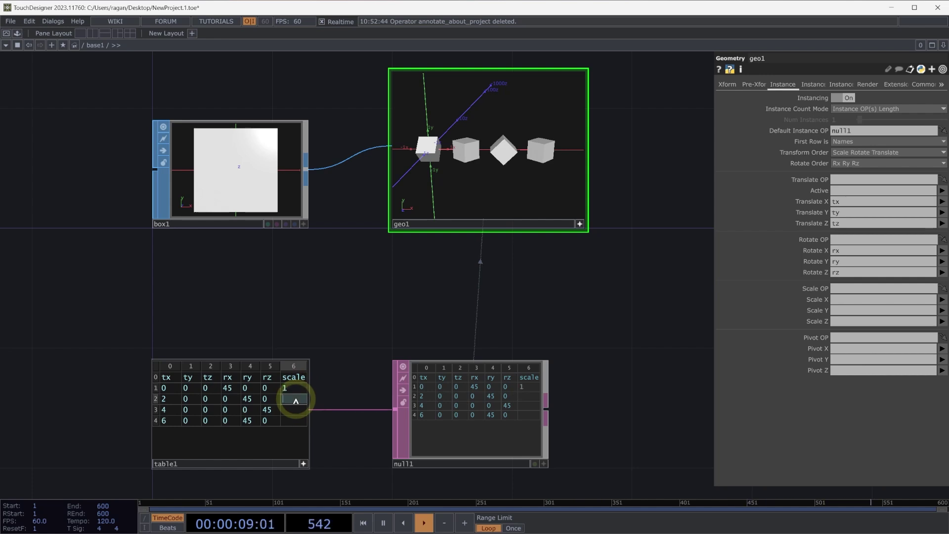
pyautogui.press('Return')
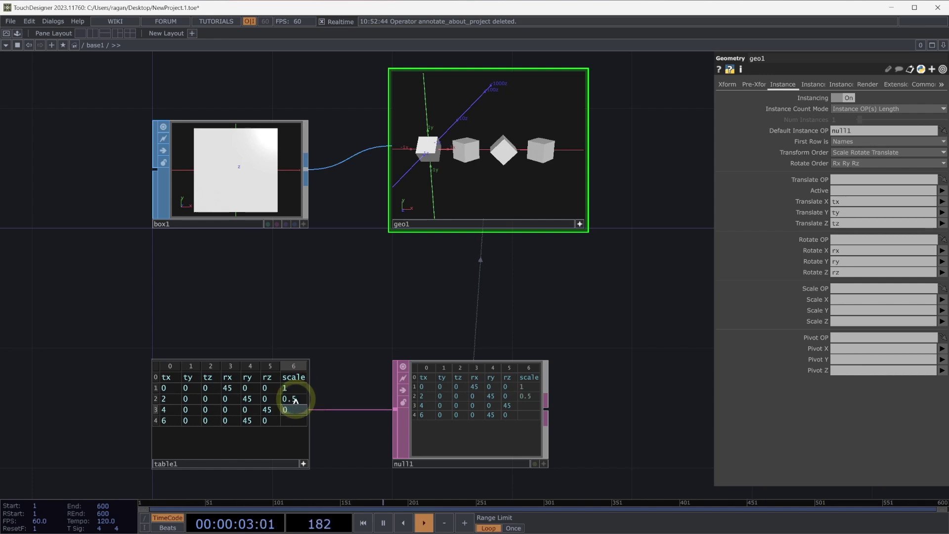
pyautogui.press('Return')
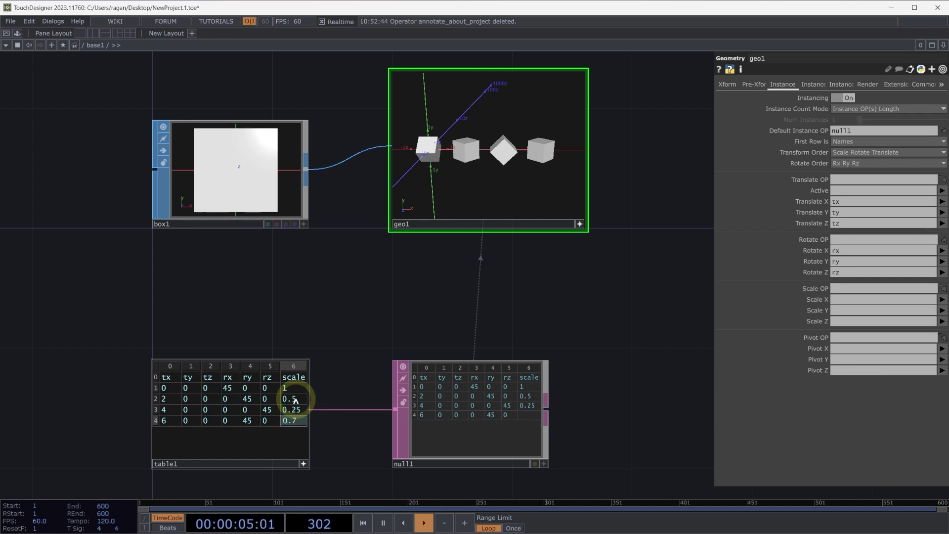
pyautogui.press('Return')
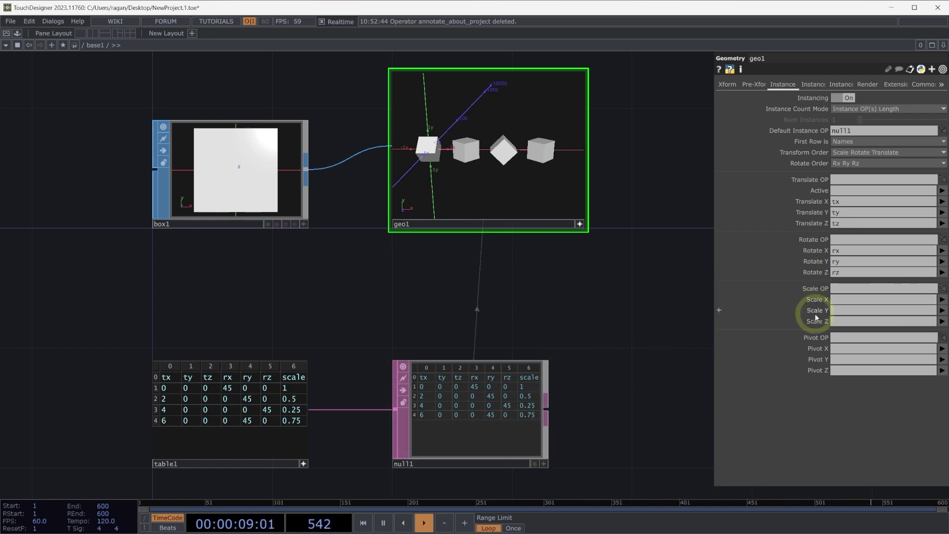
# Map the instance Scale X, Y and Z of geo1 to the scale column and inspect the resized boxes
pyautogui.click(942, 299)
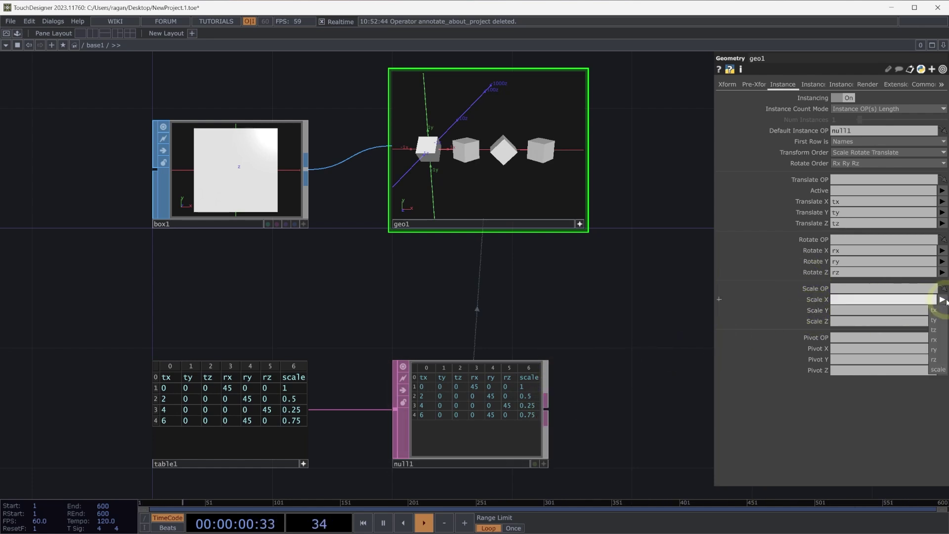
pyautogui.click(934, 369)
pyautogui.click(942, 310)
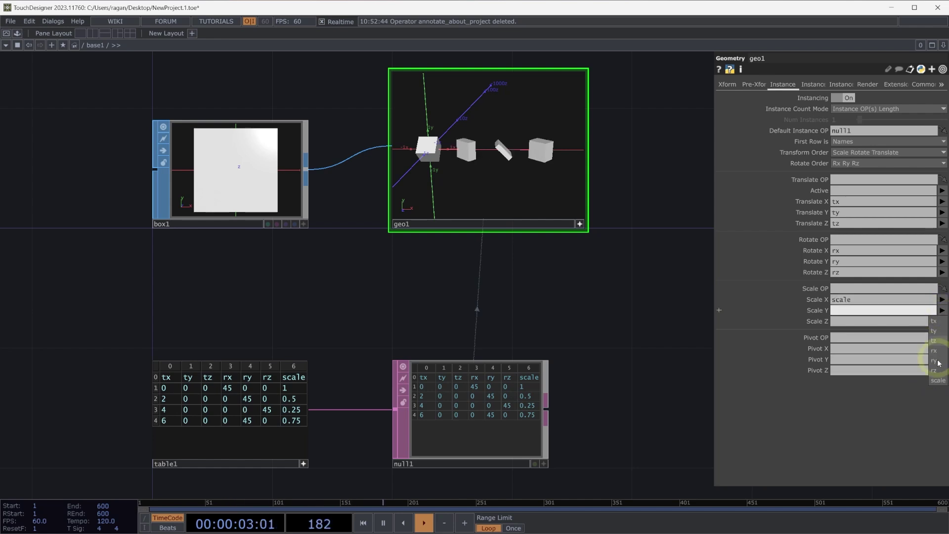
pyautogui.click(935, 381)
pyautogui.click(943, 321)
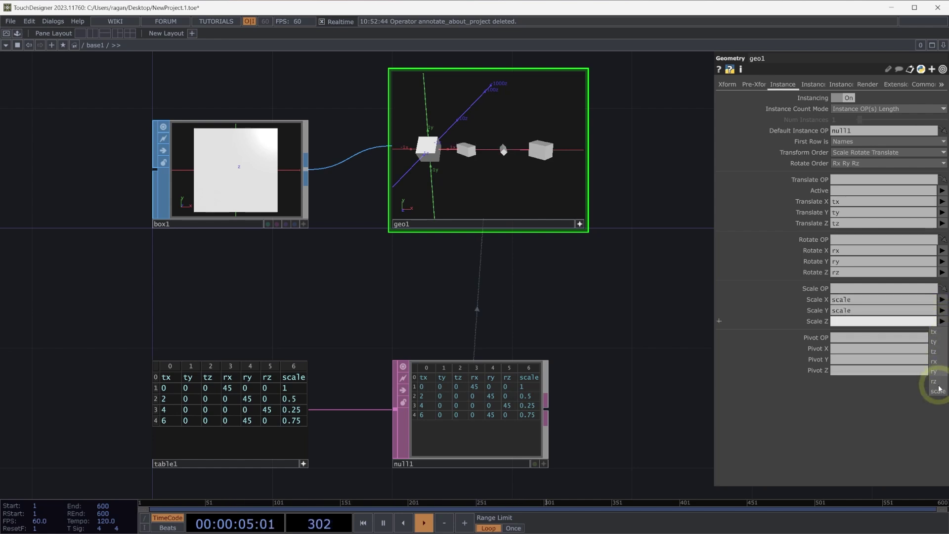
pyautogui.click(934, 390)
pyautogui.moveTo(573, 182); pyautogui.dragTo(517, 158)
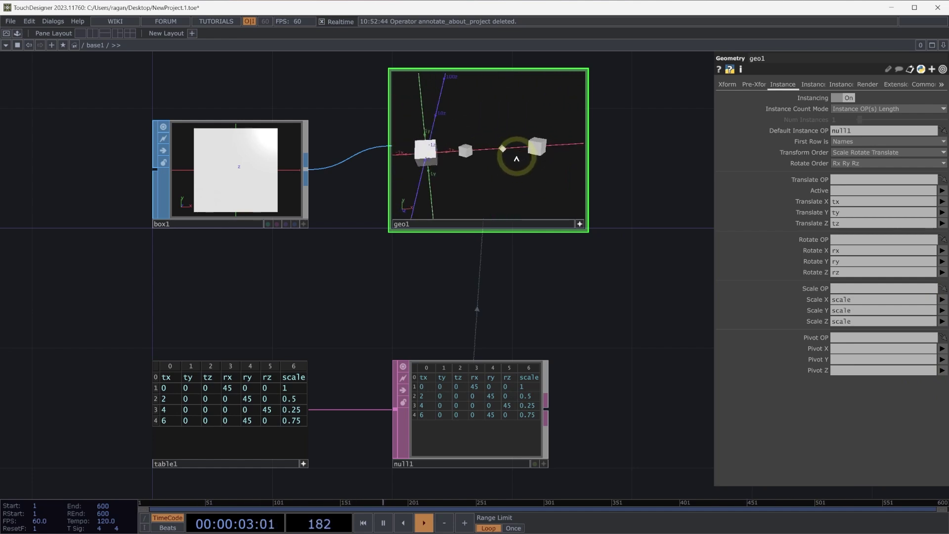
# Show geo1's instance color parameters and add three empty columns after scale in table1
pyautogui.click(814, 85)
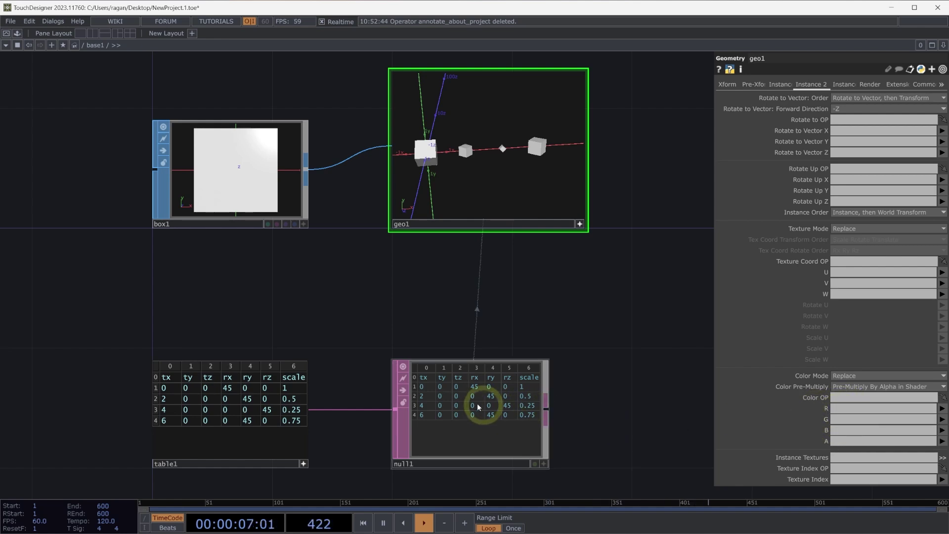
pyautogui.rightClick(295, 372)
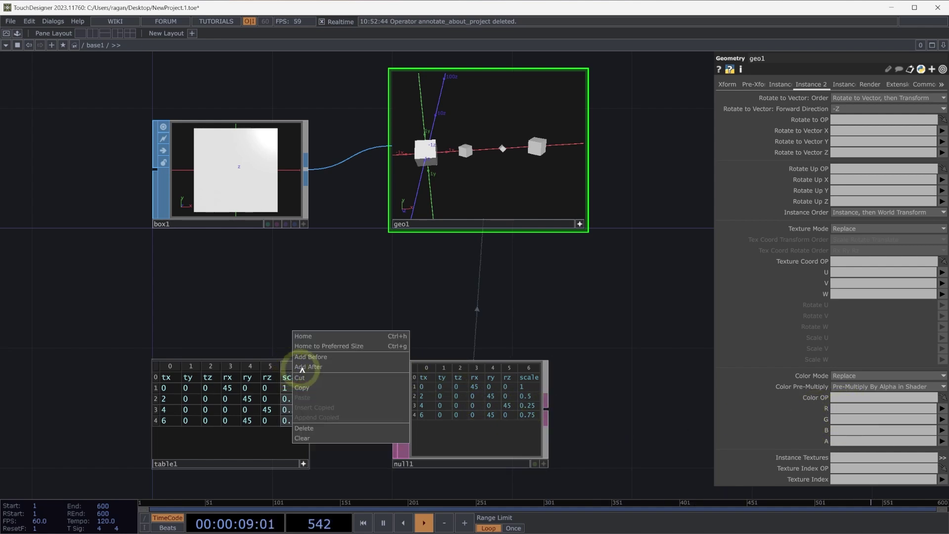
pyautogui.click(299, 367)
pyautogui.rightClick(295, 371)
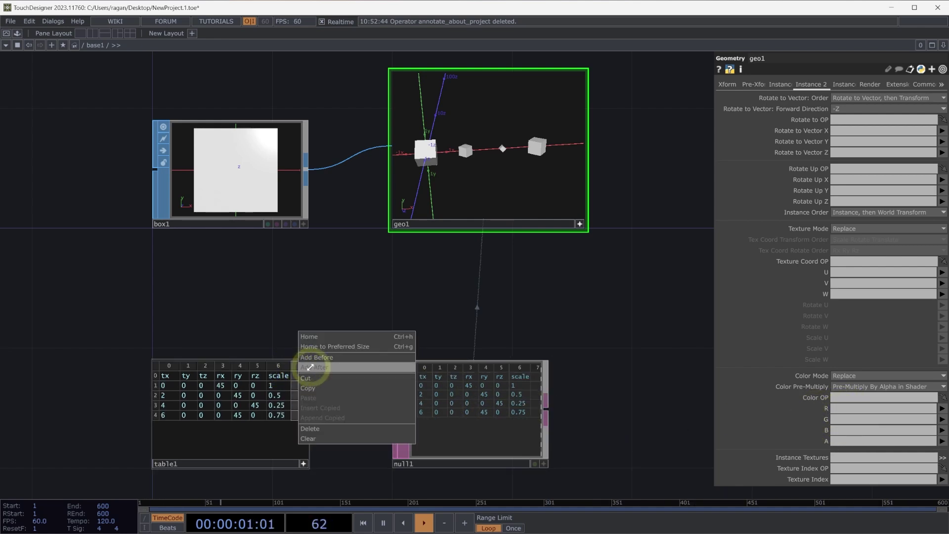
pyautogui.click(311, 365)
pyautogui.rightClick(303, 365)
pyautogui.click(314, 364)
# Give the three new table columns the headers r, g and b
pyautogui.scroll(3, 276, 376)
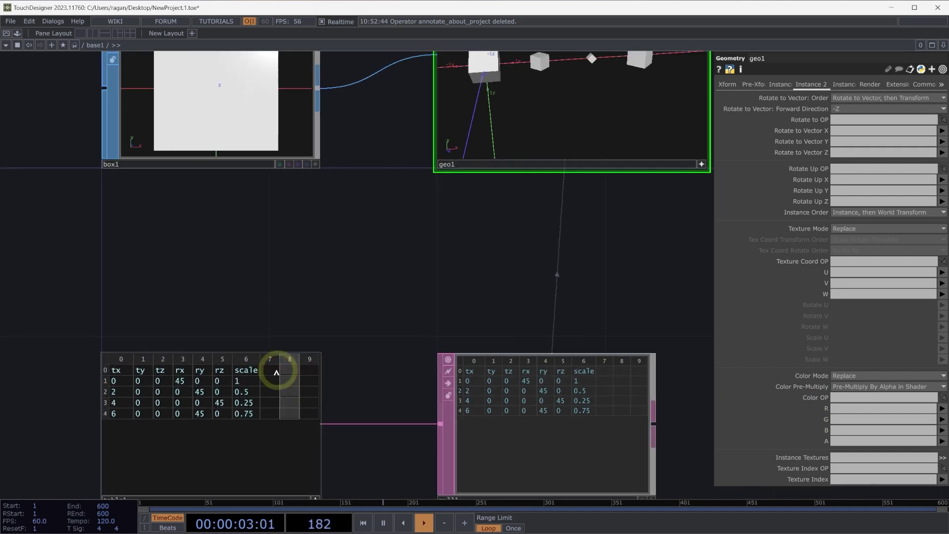
pyautogui.click(269, 371)
pyautogui.write('r')
pyautogui.click(291, 371)
pyautogui.write('g')
pyautogui.click(312, 372)
pyautogui.write('b')
pyautogui.moveTo(352, 375); pyautogui.dragTo(307, 369)
# Enter 1 in the r cell of row 1, the g cell of row 2 and the b cell of row 3
pyautogui.click(240, 377)
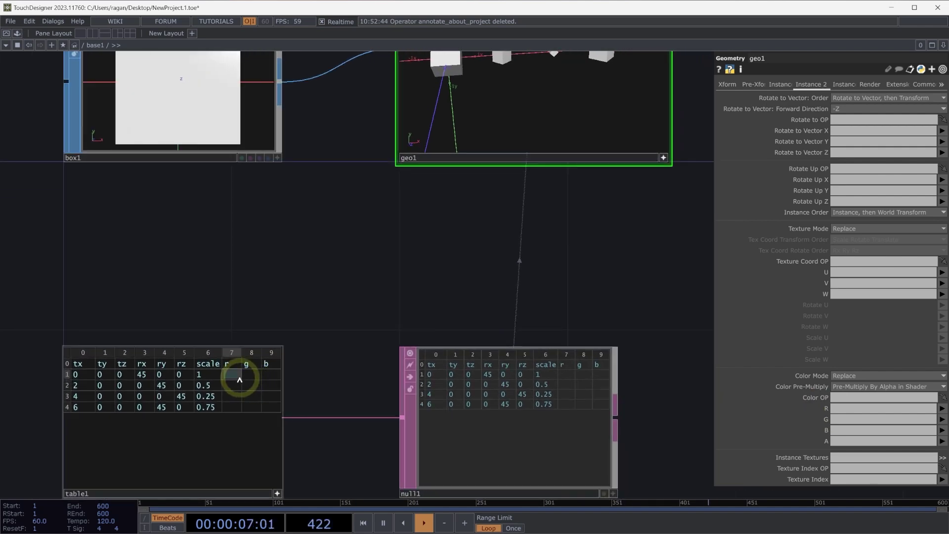
pyautogui.write('1')
pyautogui.click(254, 387)
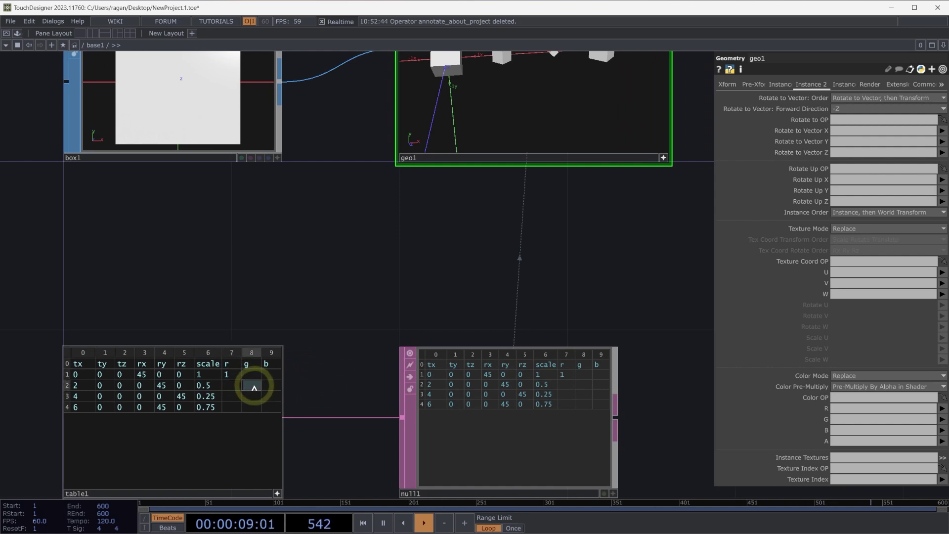
pyautogui.write('1')
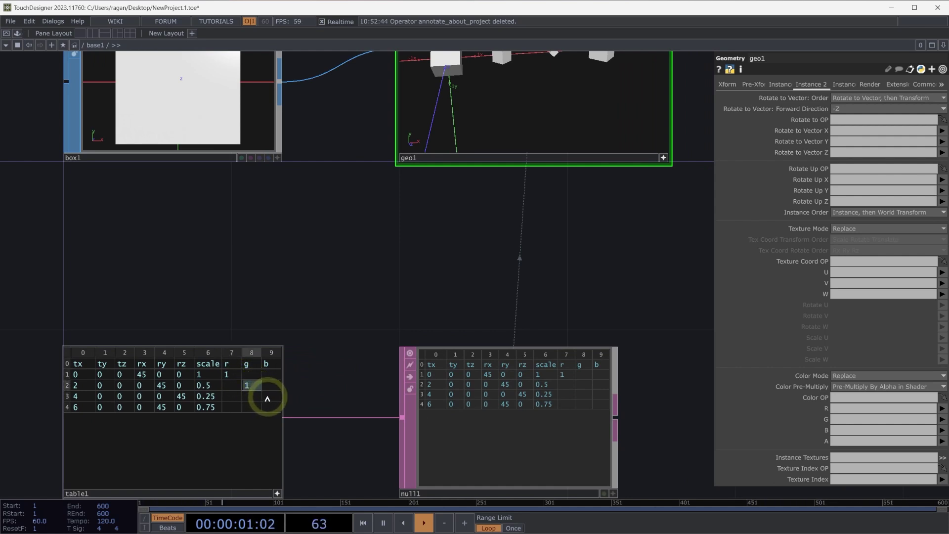
pyautogui.click(267, 396)
pyautogui.write('1')
# Enter 0 in the g cell of row 1, the r and b cells of row 2, and the r and g cells of row 3
pyautogui.click(246, 374)
pyautogui.write('0')
pyautogui.click(267, 374)
pyautogui.click(228, 386)
pyautogui.write('0')
pyautogui.click(266, 386)
pyautogui.write('0')
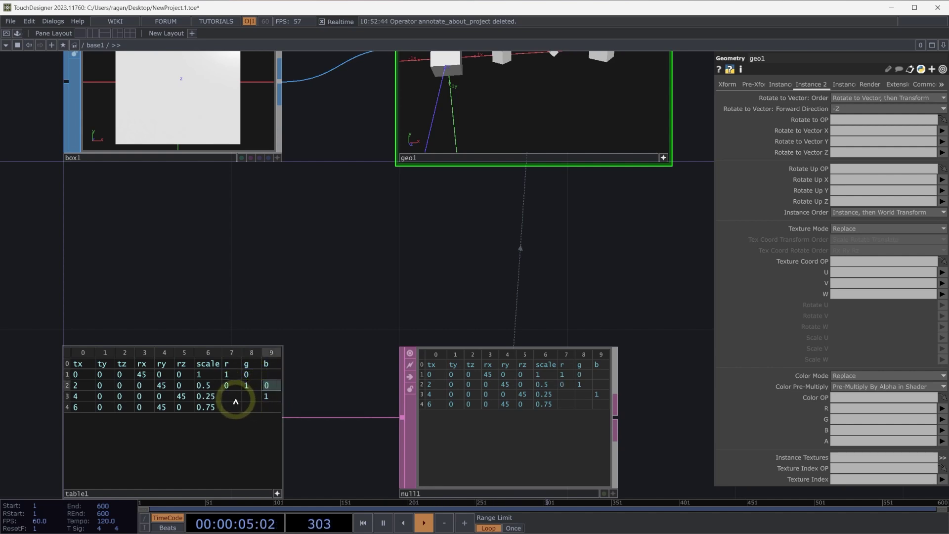
pyautogui.click(246, 396)
pyautogui.write('0')
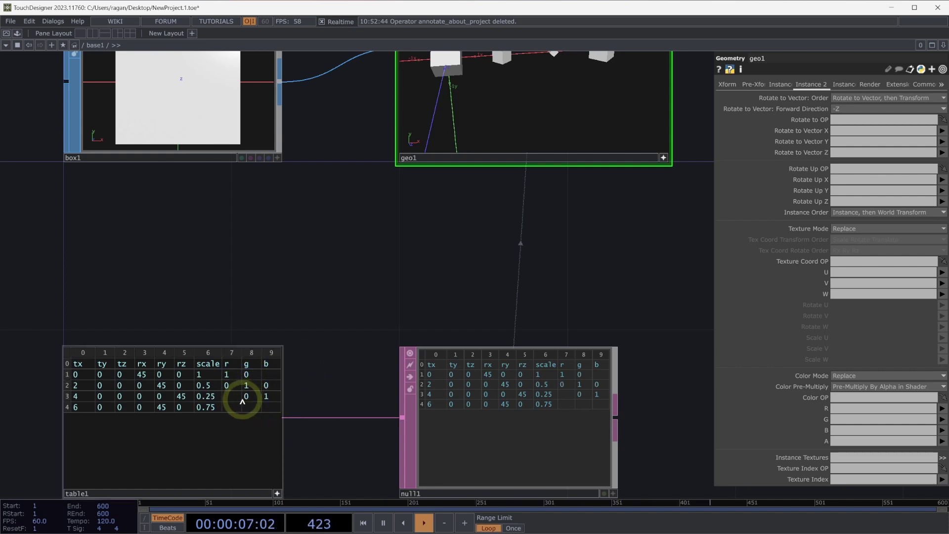
pyautogui.click(238, 396)
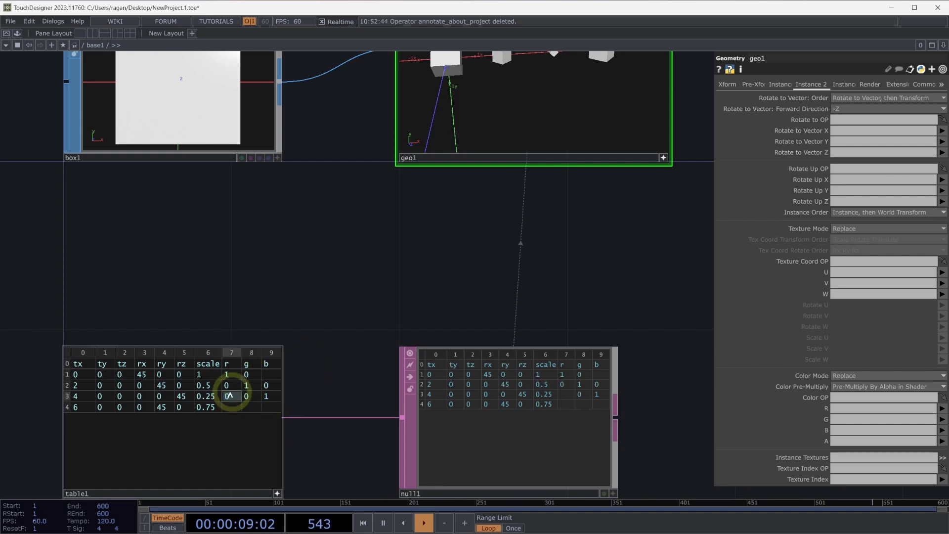
# Set r, g and b in table row 4 to 0.5, 0.5 and 0
pyautogui.click(236, 408)
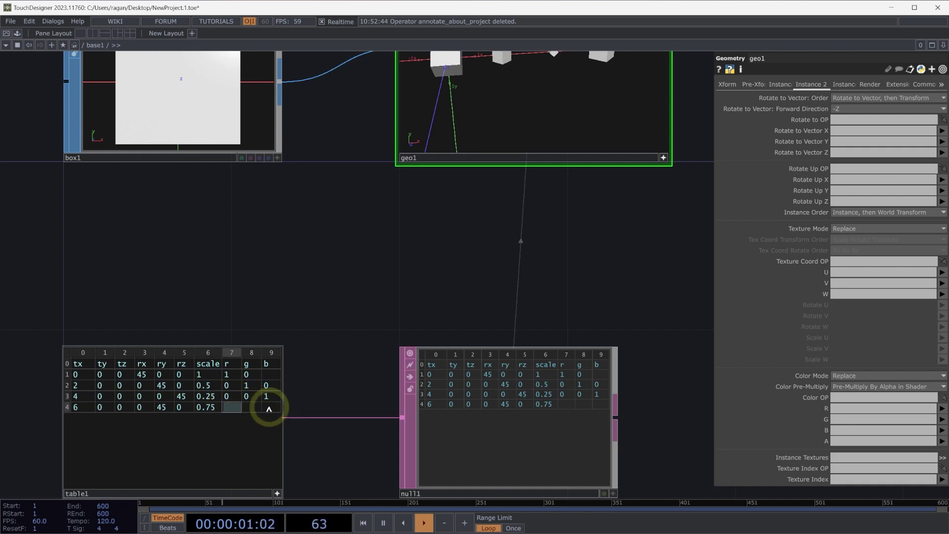
pyautogui.click(303, 409)
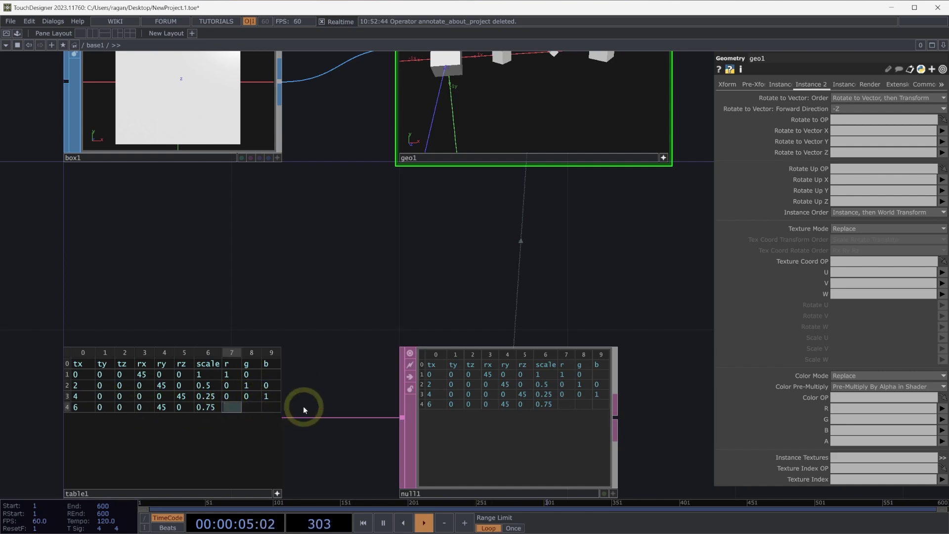
pyautogui.write('0.5')
pyautogui.press('Tab')
pyautogui.write('0.')
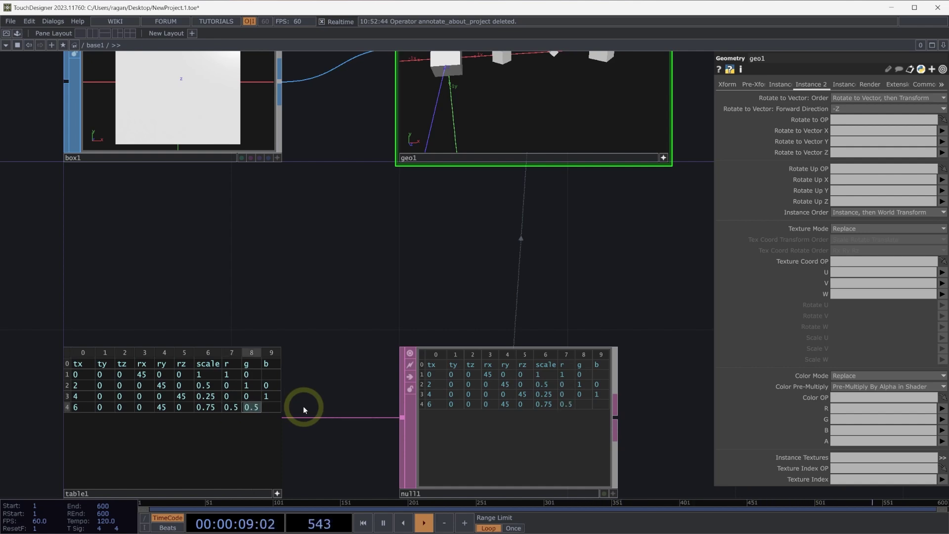
pyautogui.write('5')
pyautogui.press('Tab')
pyautogui.write('0')
pyautogui.click(348, 387)
# Map the instance color R, G and B of geo1 to the table columns r, g and b, leaving A empty
pyautogui.scroll(-3, 293, 298)
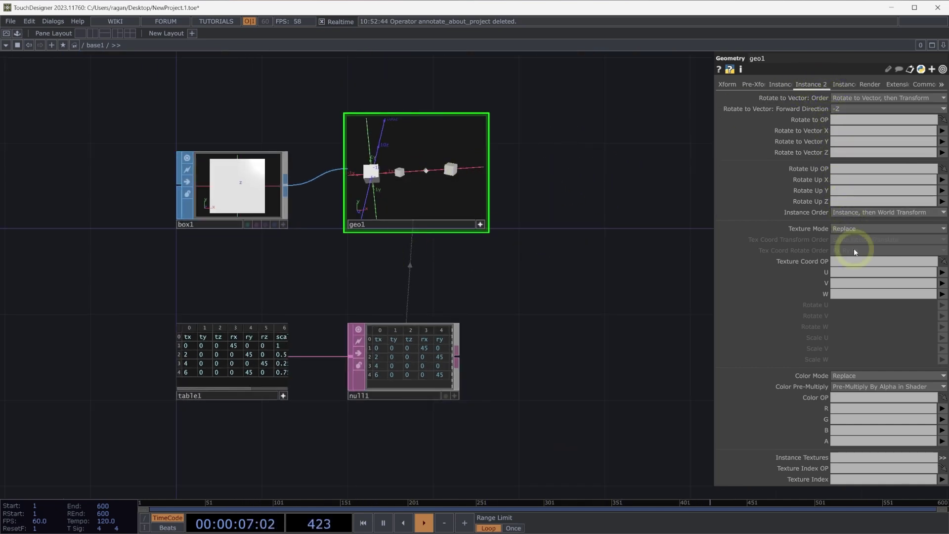
pyautogui.click(942, 408)
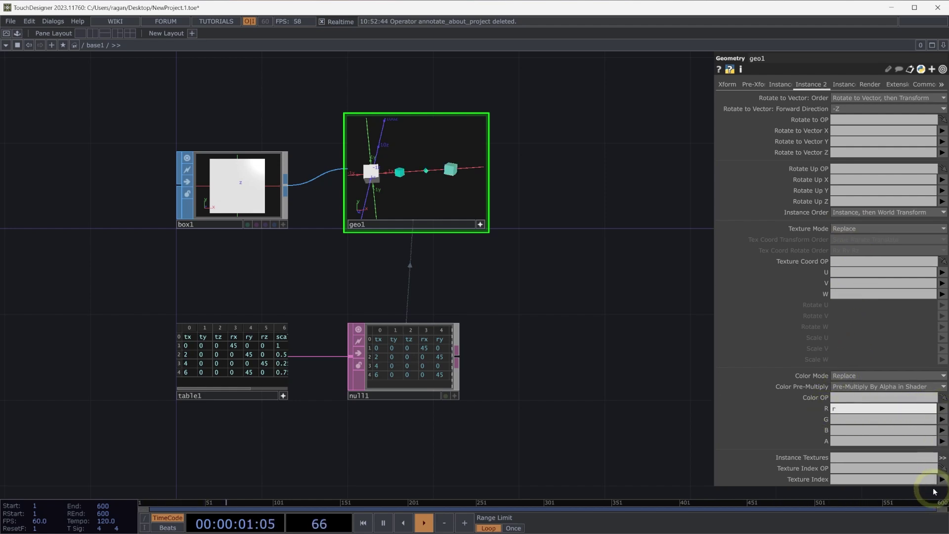
pyautogui.click(941, 423)
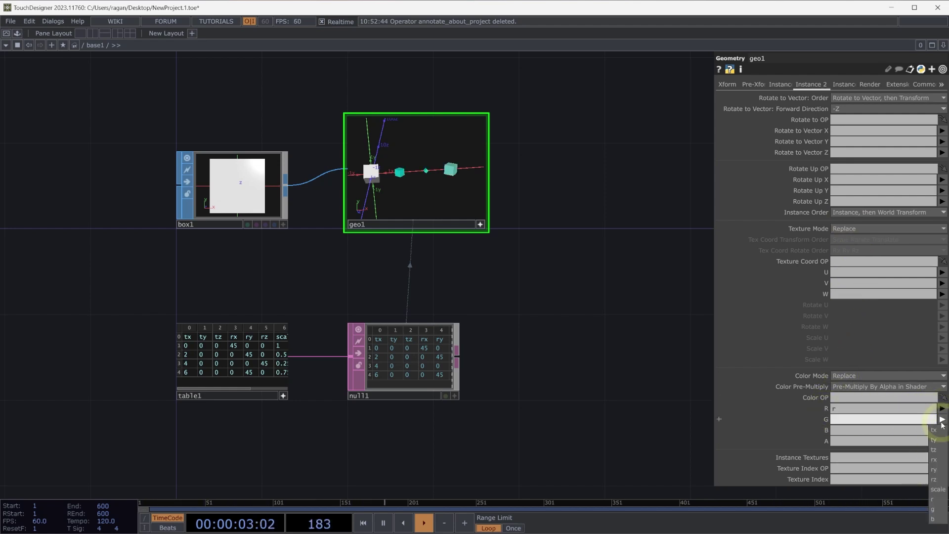
pyautogui.click(940, 449)
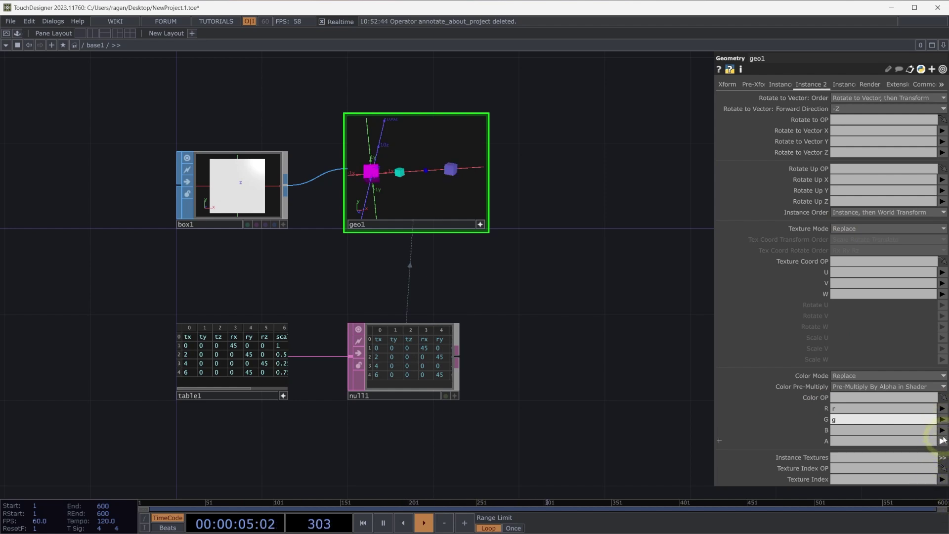
pyautogui.click(942, 440)
pyautogui.click(938, 431)
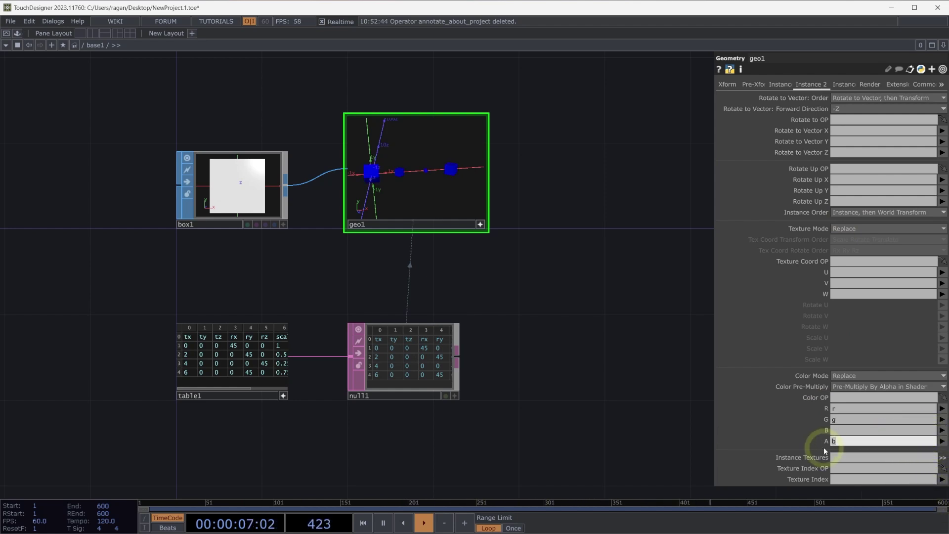
pyautogui.click(848, 430)
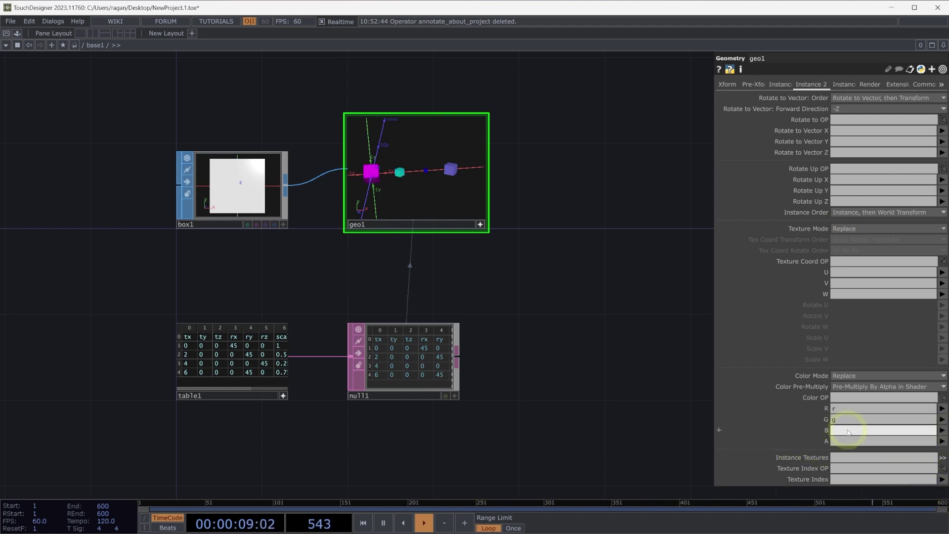
pyautogui.write('b')
pyautogui.click(669, 392)
# Inspect the colored boxes in geo1 and review its instance translate, rotate and scale parameters
pyautogui.scroll(3, 628, 361)
pyautogui.moveTo(492, 231); pyautogui.dragTo(439, 197)
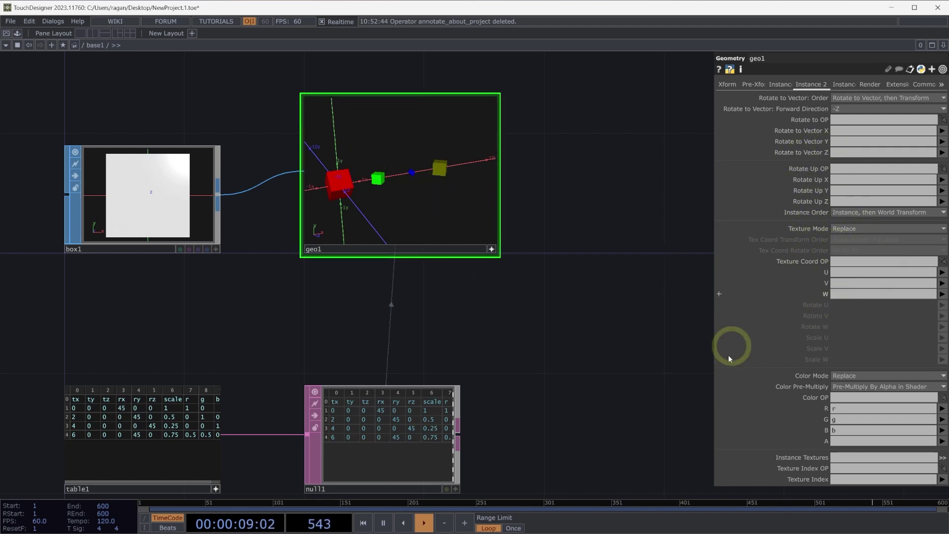
pyautogui.click(781, 85)
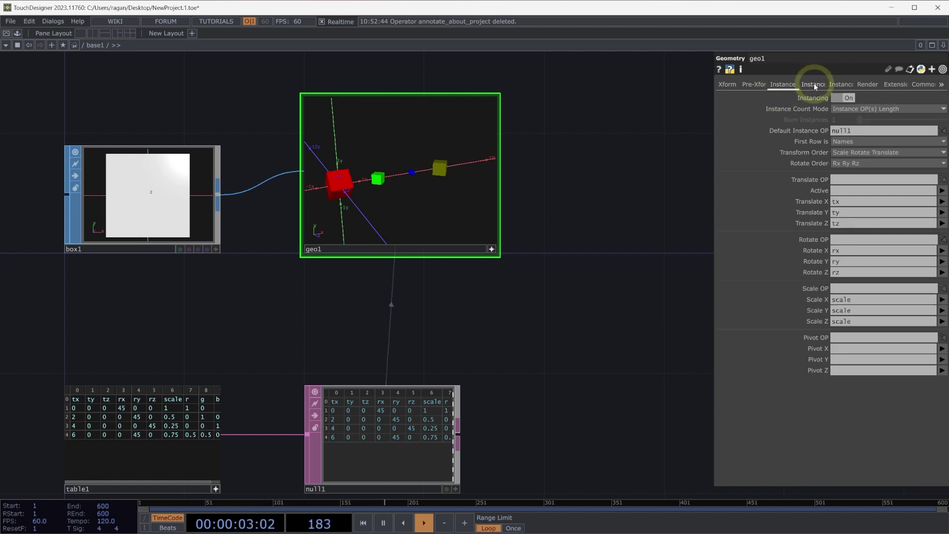
pyautogui.moveTo(587, 254); pyautogui.dragTo(602, 247)
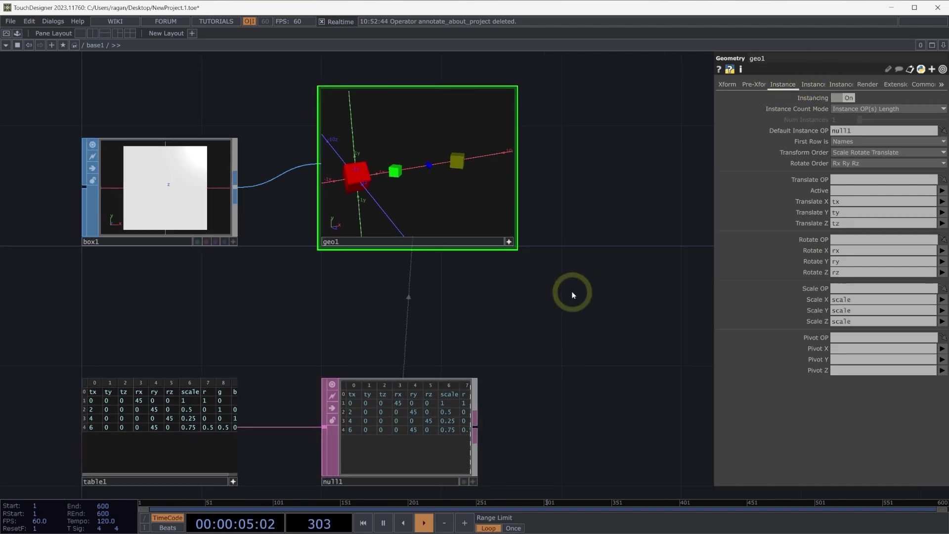